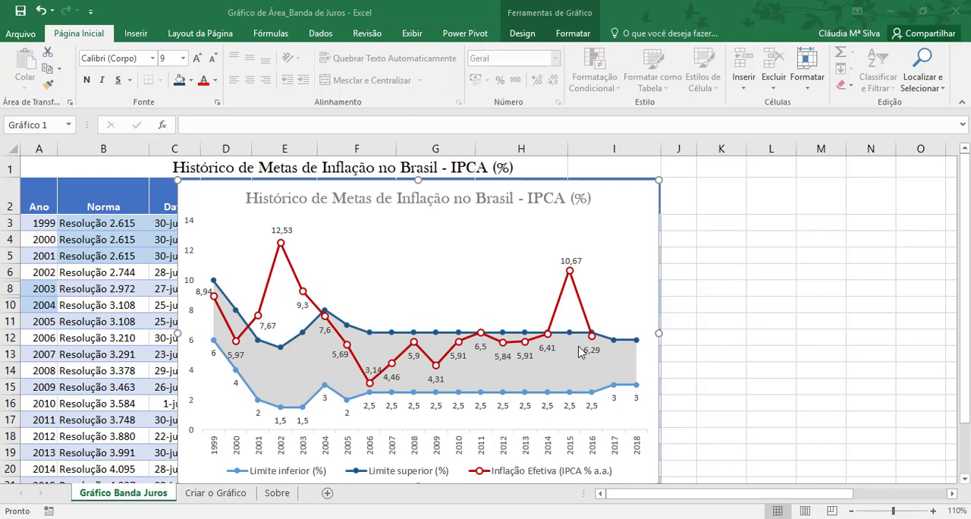
Step: Move the finished inflation targets chart off the data table to the empty columns starting at J
mouse_move(594, 340)
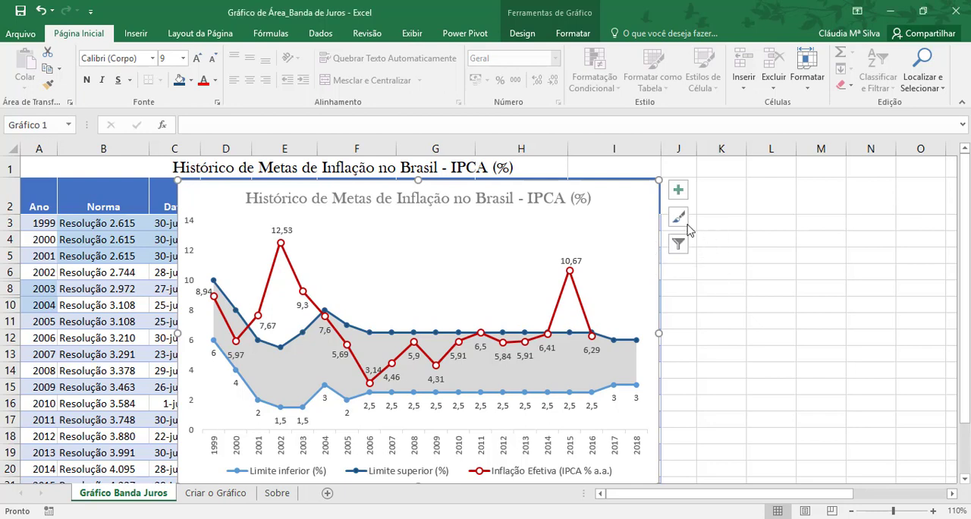
left_click(781, 262)
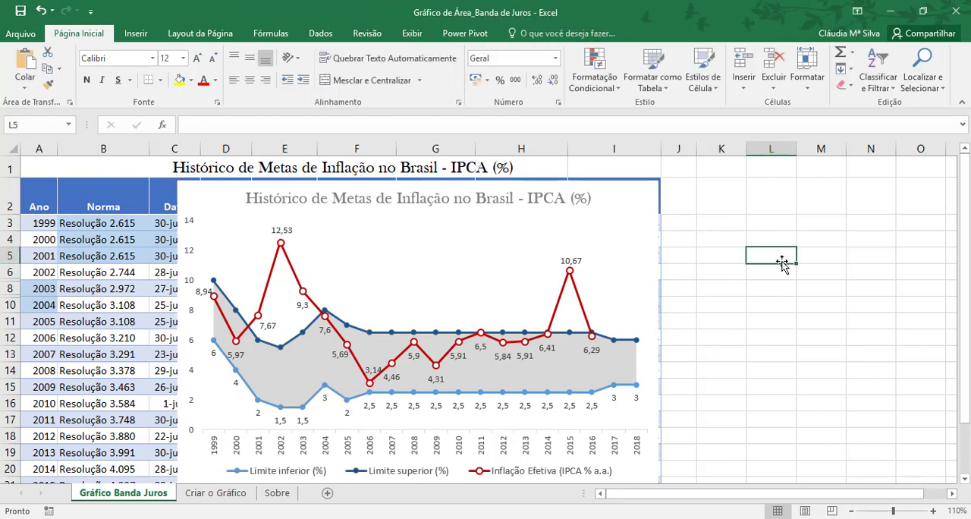
left_click(630, 214)
left_click_drag(619, 195, 891, 212)
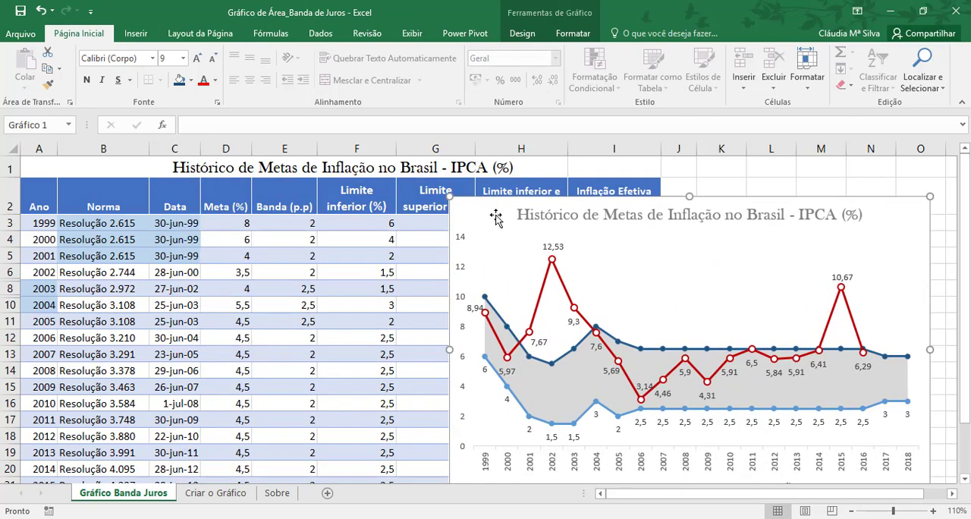
left_click_drag(497, 217, 712, 197)
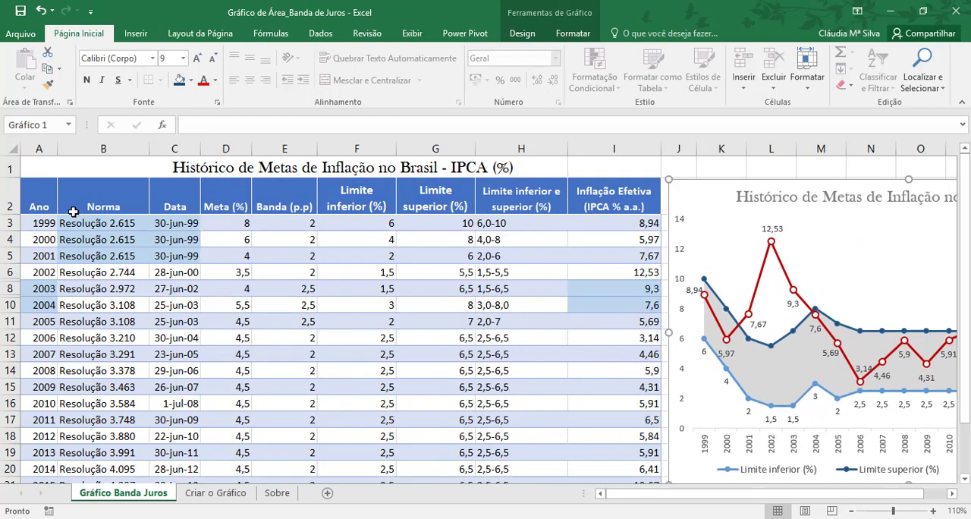
Step: Examine the table's Ano column, source note, and the Limite inferior, Limite superior and Inflação Efetiva columns used by the chart
left_click(48, 203)
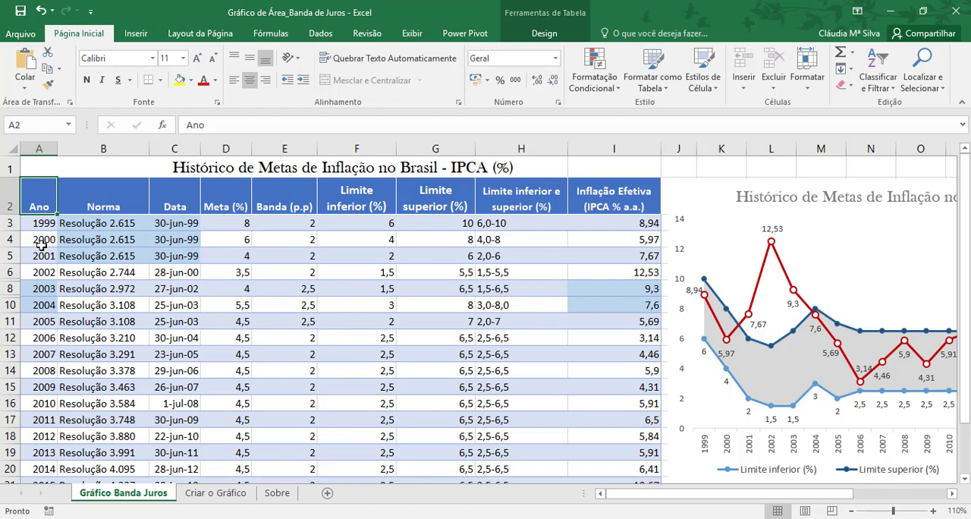
scroll(41, 246, "down", 2)
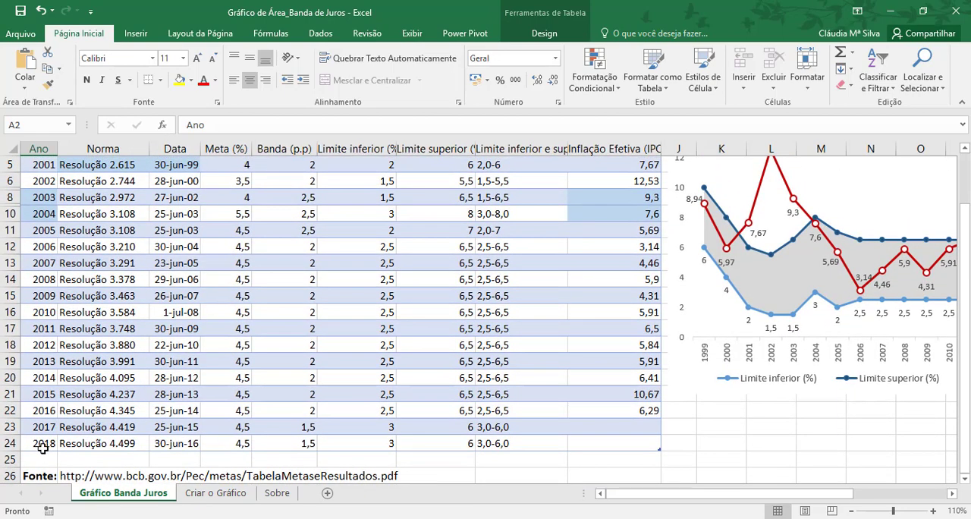
scroll(45, 446, "down", 1)
left_click(45, 444)
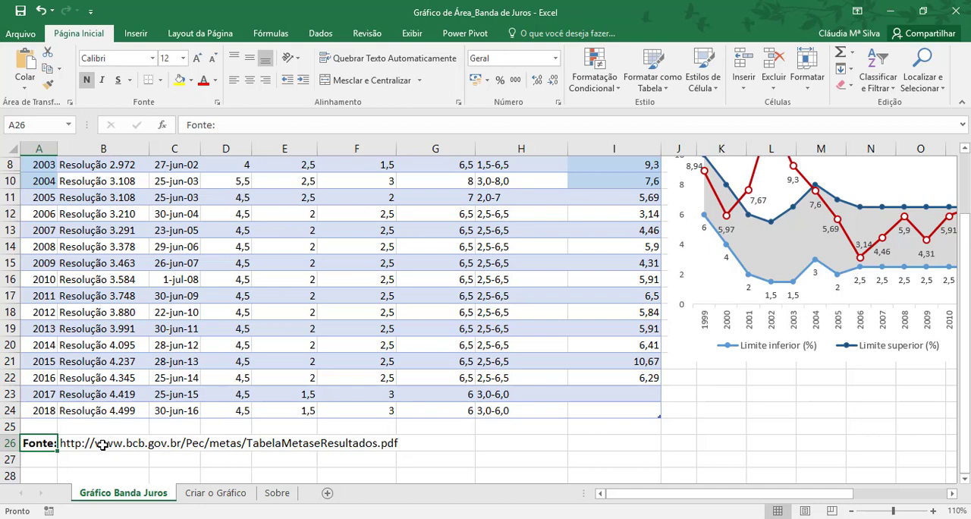
scroll(102, 317, "up", 3)
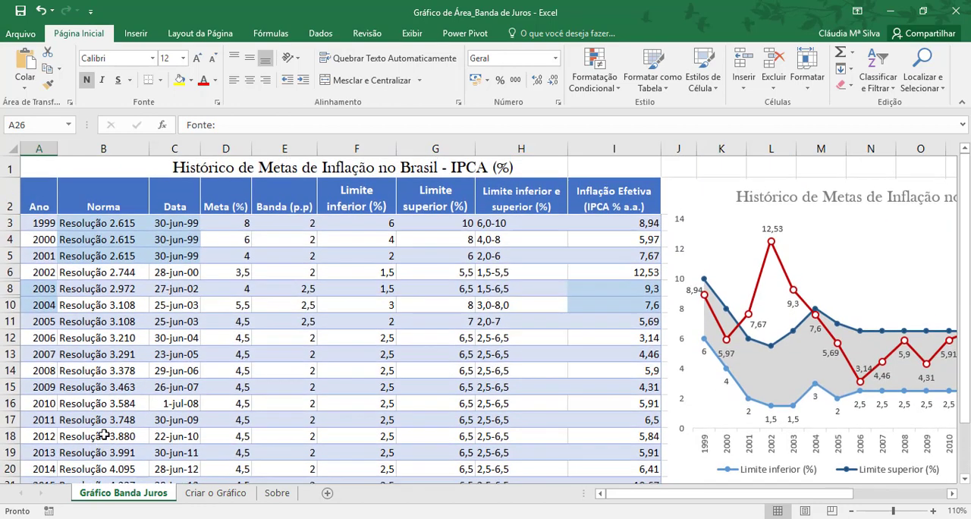
left_click(43, 192)
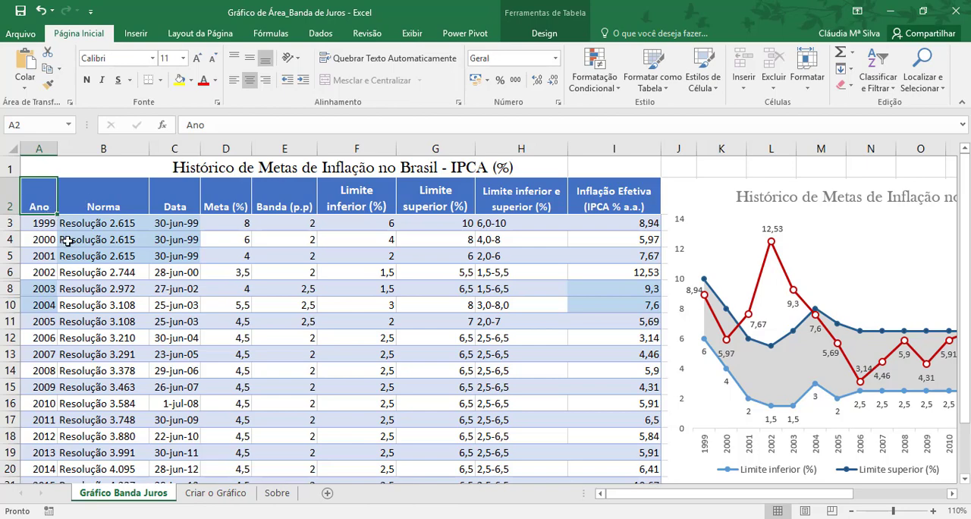
scroll(48, 225, "down", 2)
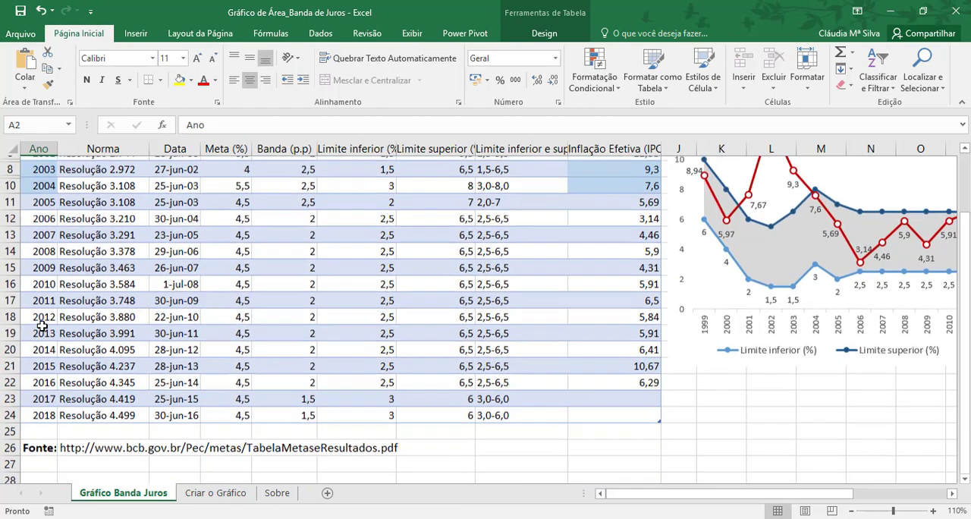
scroll(83, 228, "up", 3)
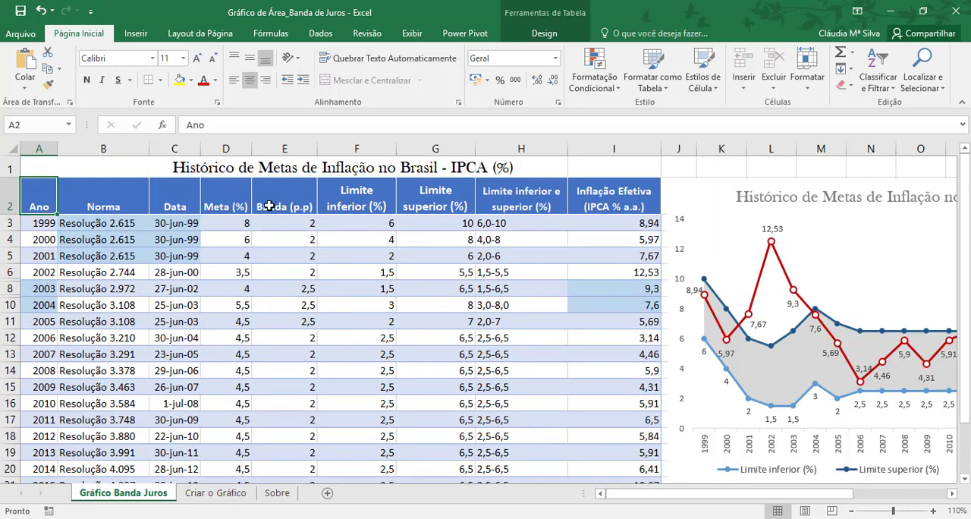
left_click(365, 195)
left_click(446, 194)
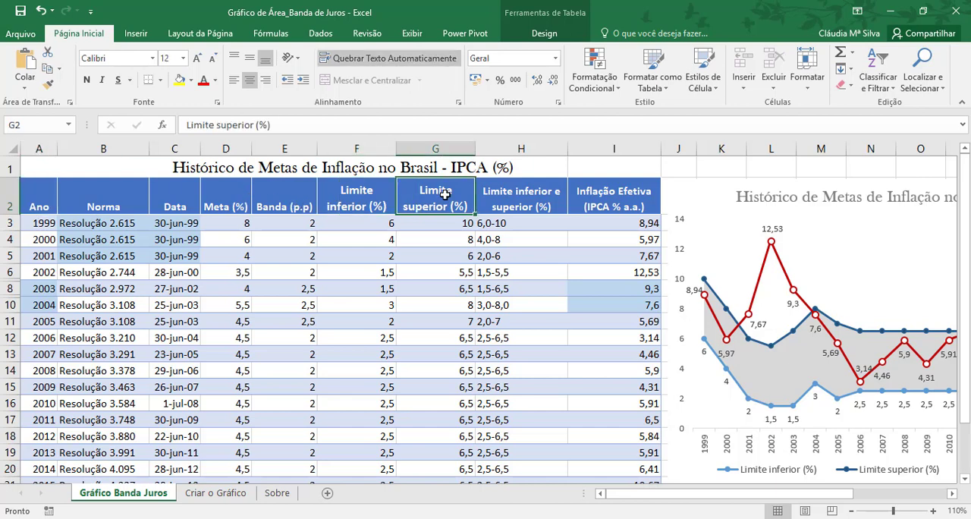
left_click(612, 196)
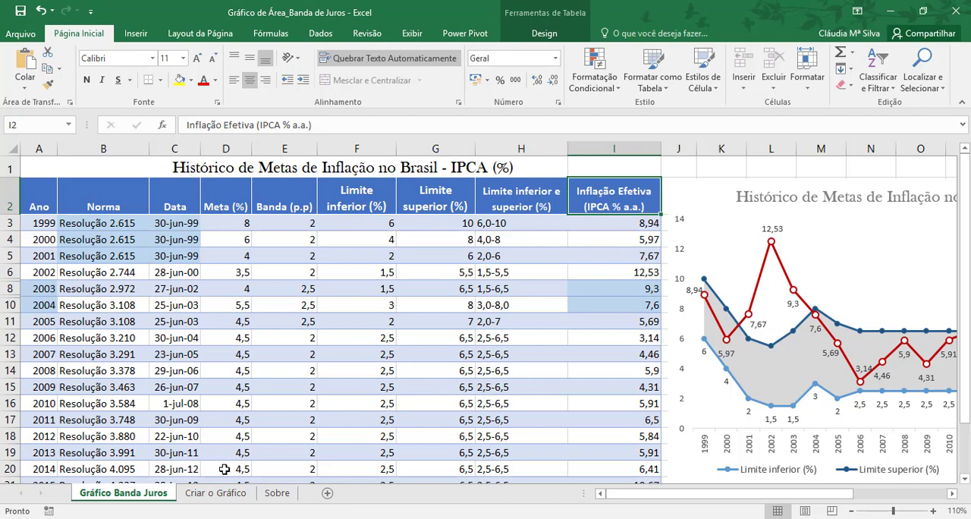
Step: On the Criar o Gráfico sheet, select the full Ano, Limite inferior (%) and Limite superior (%) columns including their headers
left_click(218, 493)
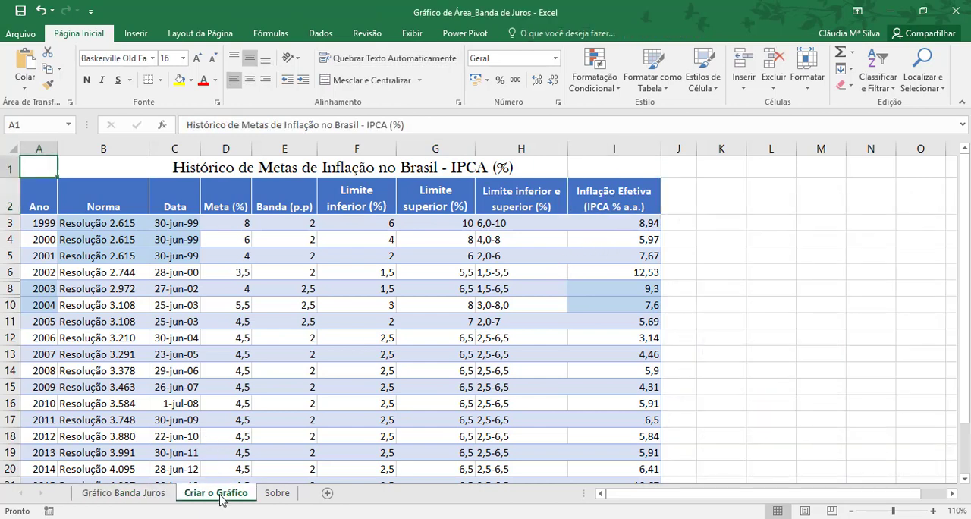
left_click(48, 197)
left_click_drag(48, 197, 50, 428)
scroll(342, 371, "up", 2)
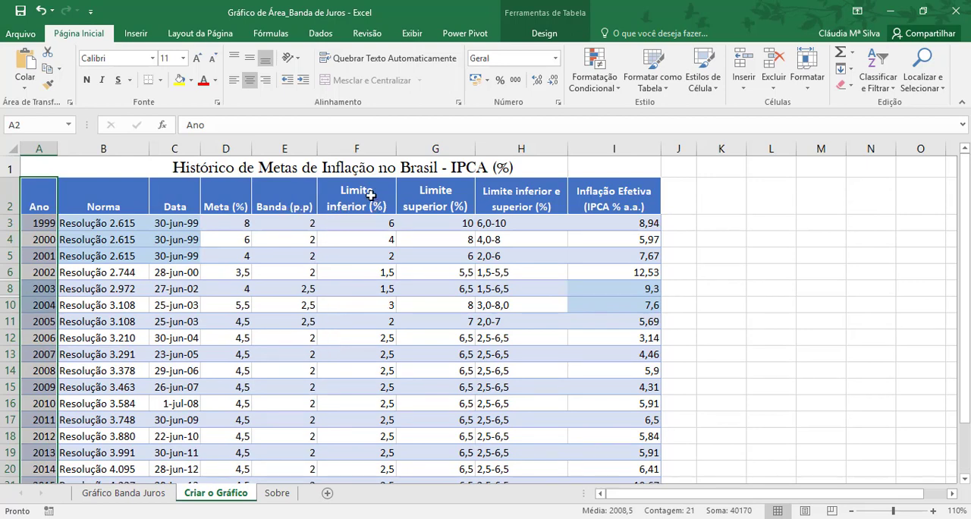
left_click_drag(369, 195, 437, 199)
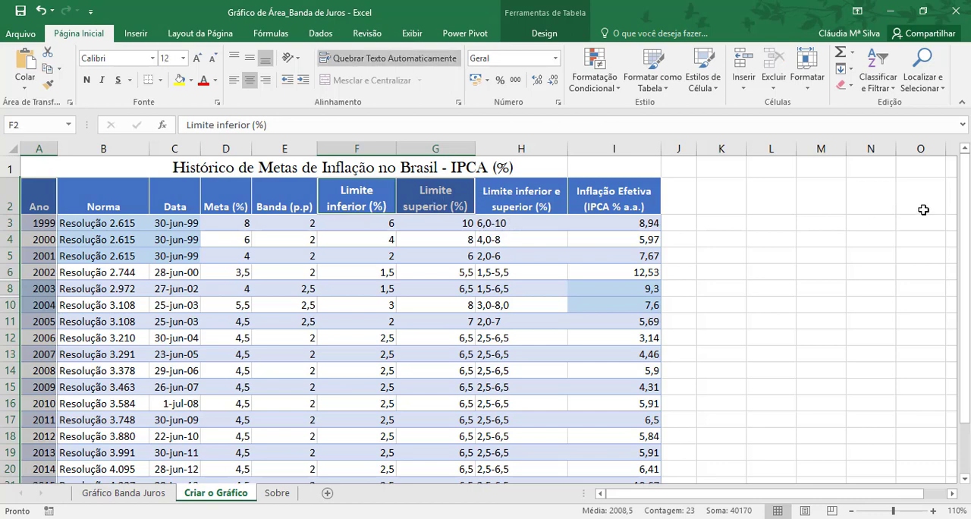
key("ctrl+shift+Down")
scroll(886, 277, "up", 2)
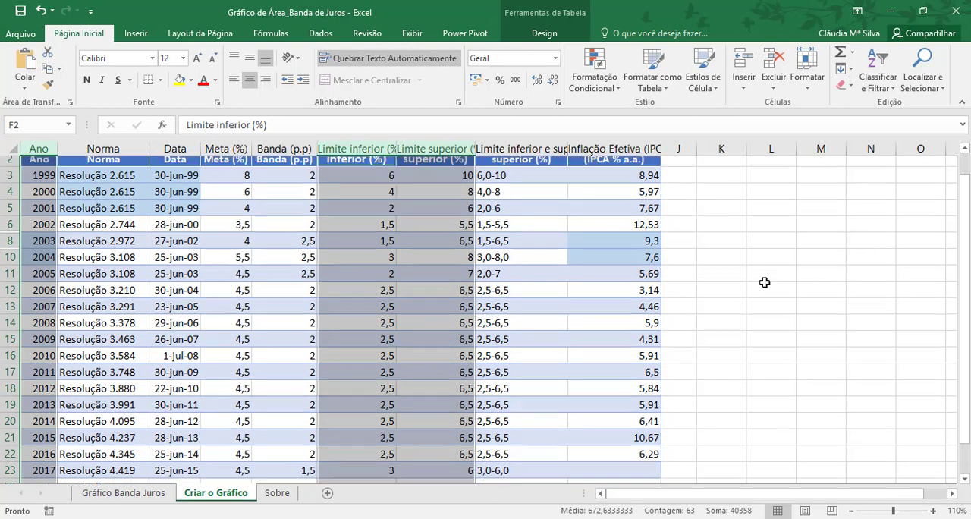
Step: Insert a Linhas com Marcadores chart from the selection, using the variant with years on the horizontal axis and two limit series
left_click(136, 33)
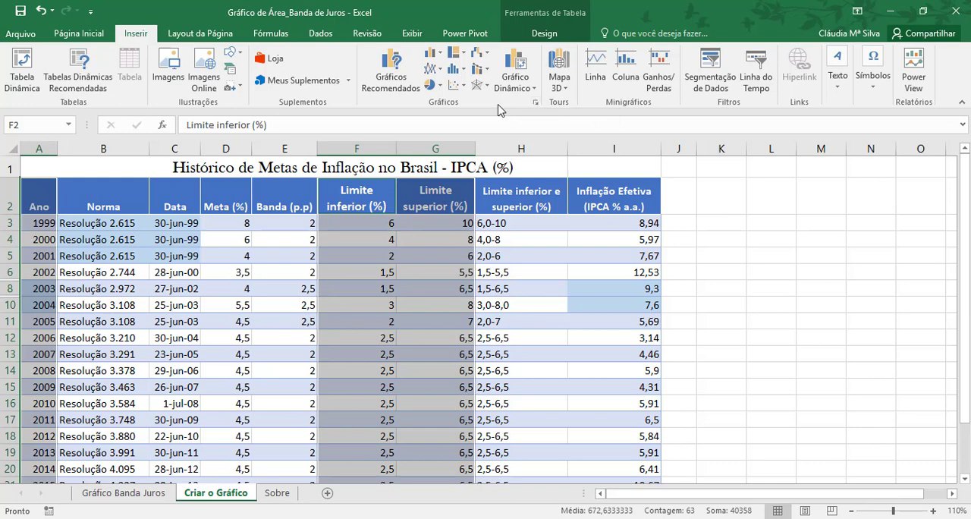
left_click(536, 105)
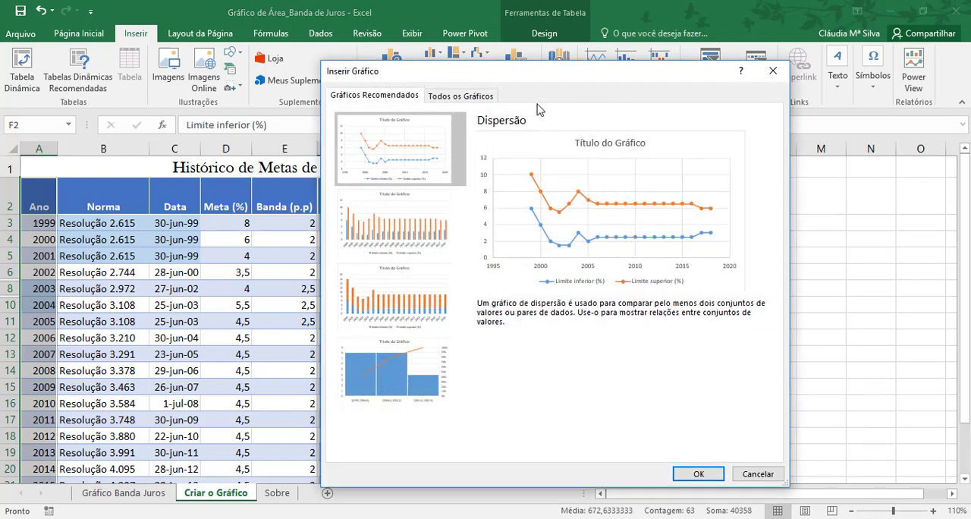
left_click(475, 100)
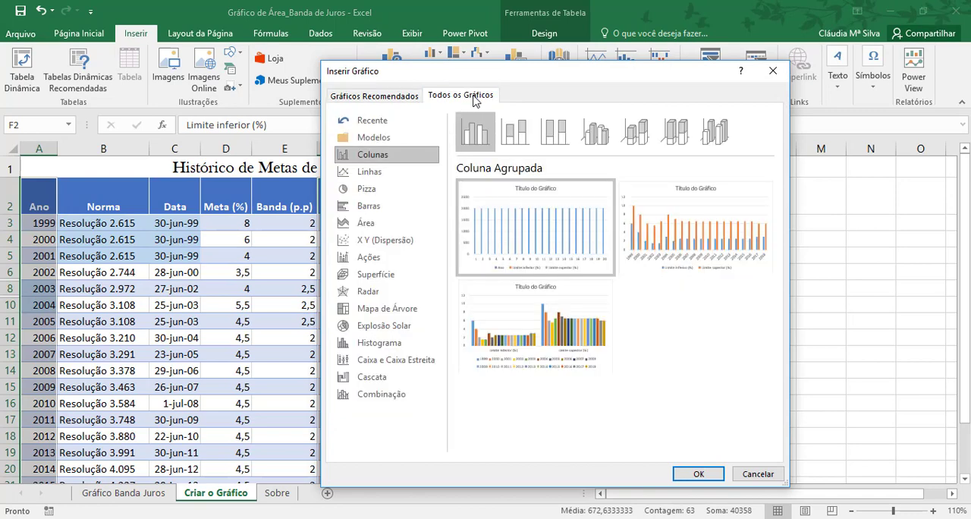
left_click(398, 175)
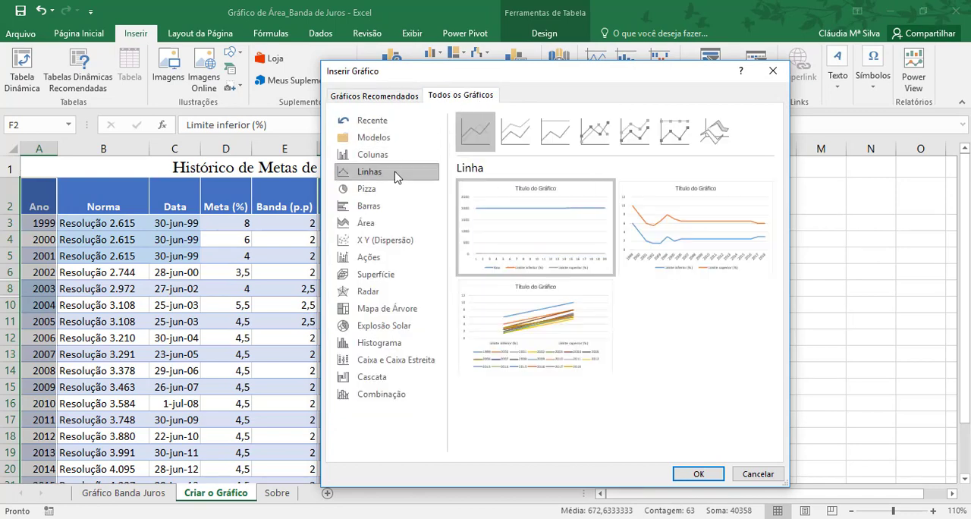
left_click(604, 135)
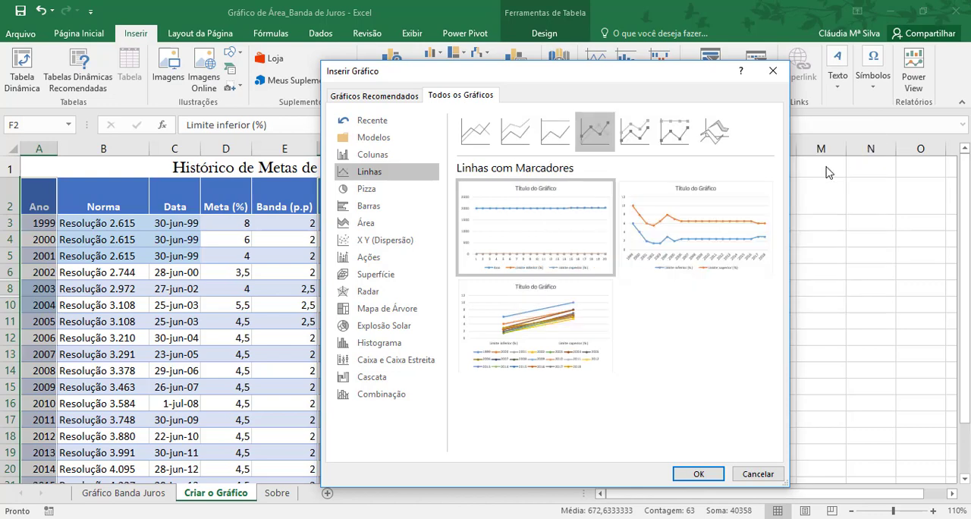
mouse_move(757, 210)
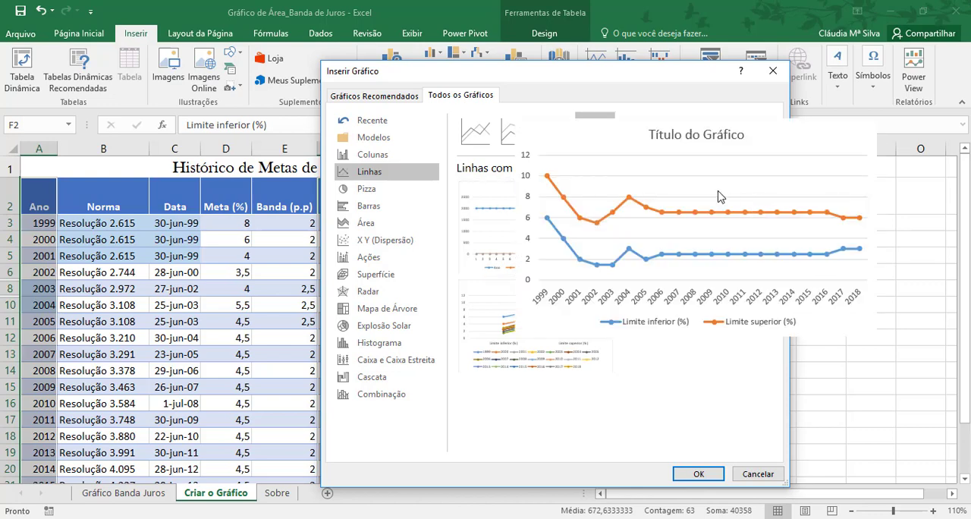
left_click(697, 470)
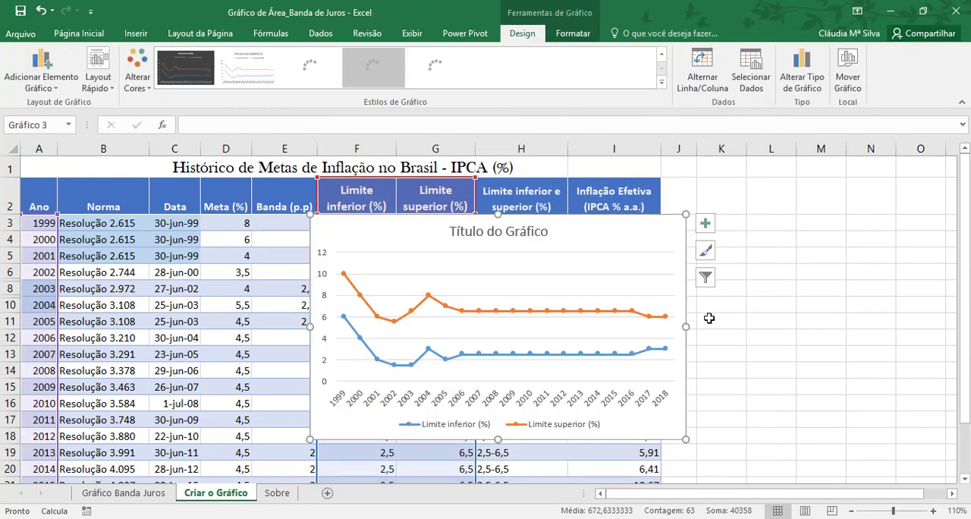
Step: Move the new line chart beside the data table, starting around column J, and deselect it
left_click_drag(629, 245, 921, 234)
left_click_drag(687, 243, 746, 210)
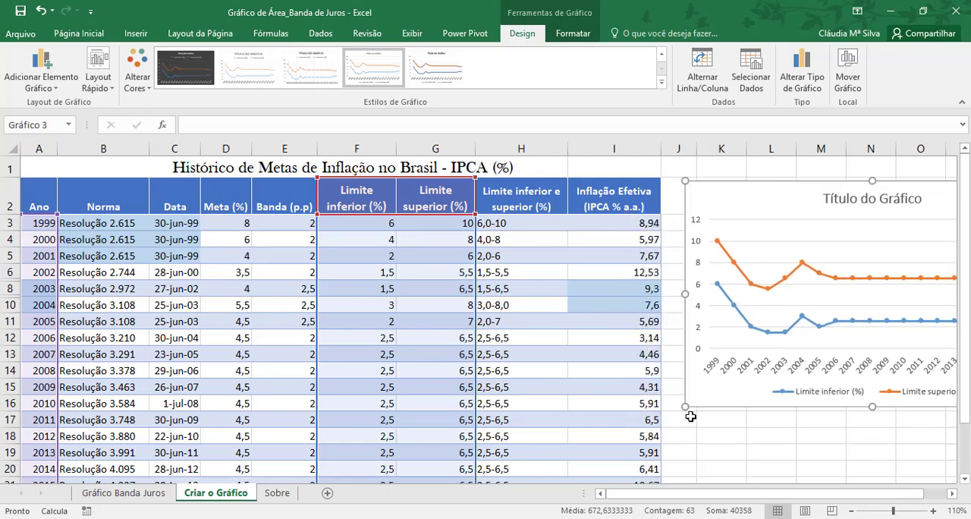
left_click(698, 432)
left_click_drag(373, 192, 425, 206)
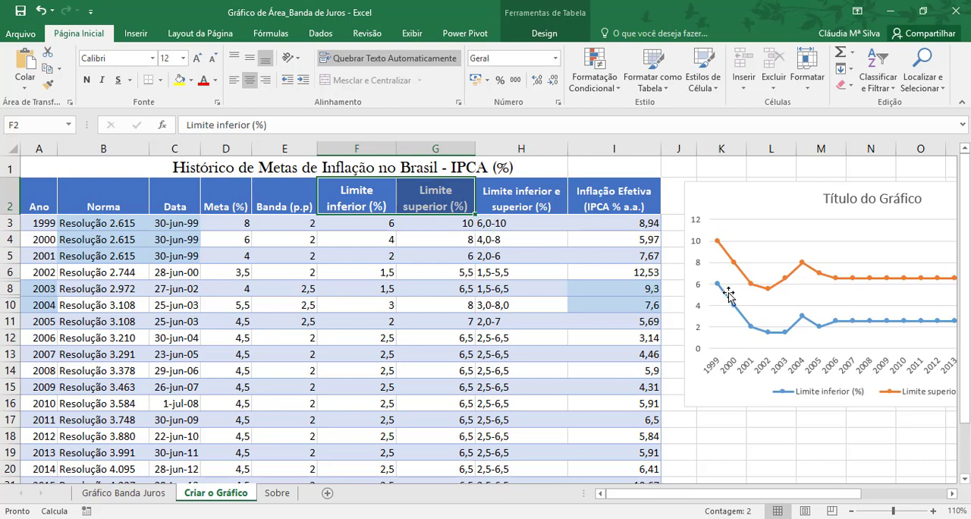
key("ctrl+Down")
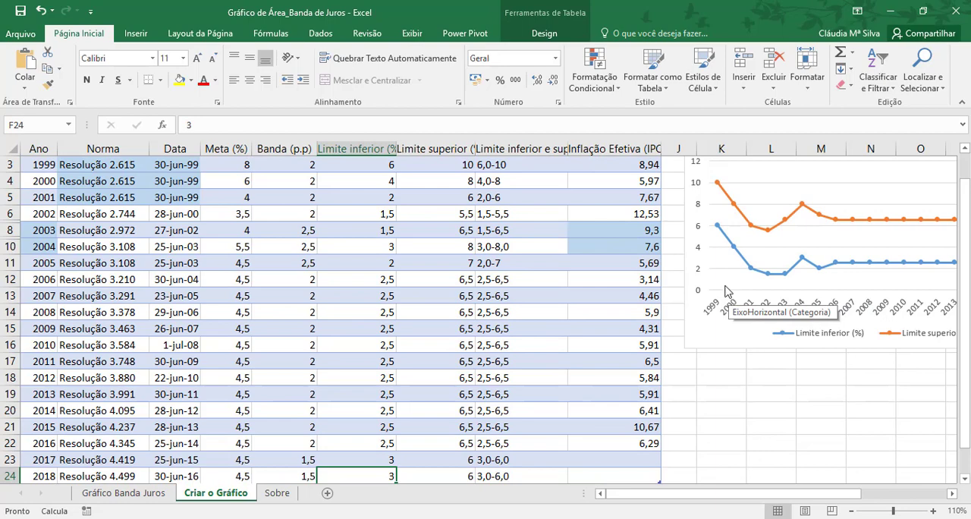
scroll(726, 290, "up", 1)
Step: Copy the full Limite inferior (%) and Limite superior (%) columns with headers and paste them into the chart as a second pair of series
left_click_drag(375, 206, 440, 206)
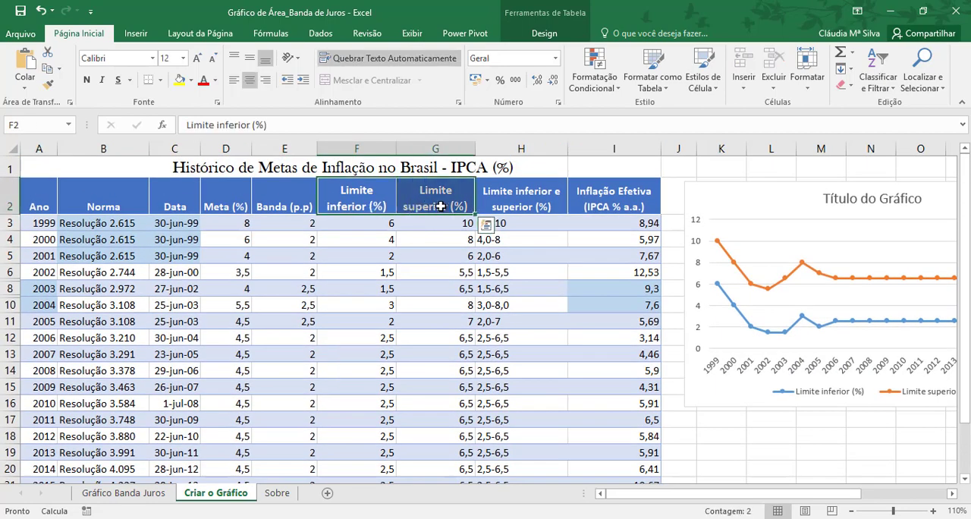
key("ctrl+shift+Down")
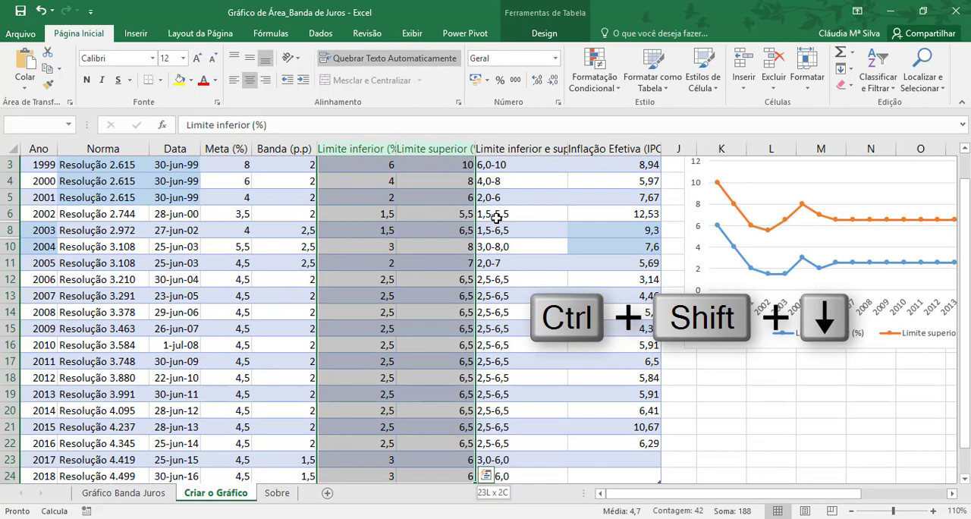
scroll(496, 218, "up", 1)
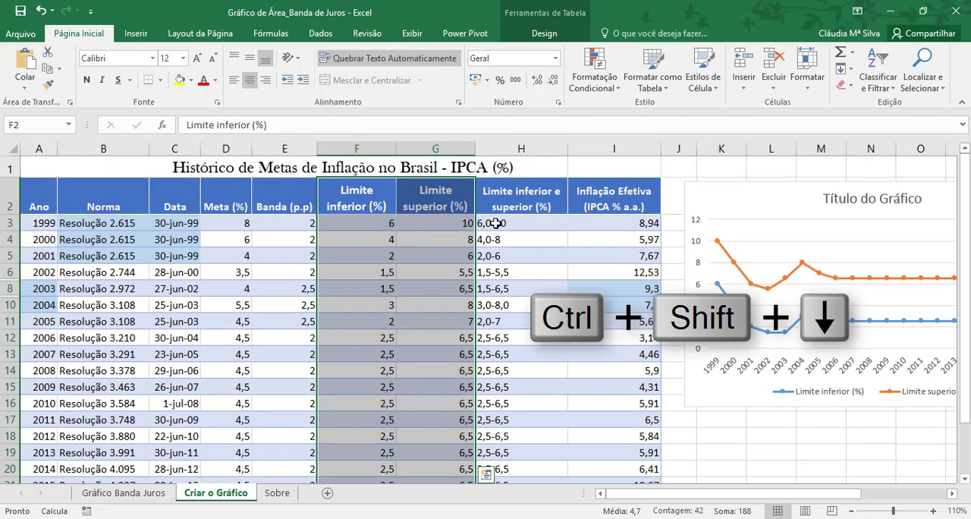
key("ctrl+c")
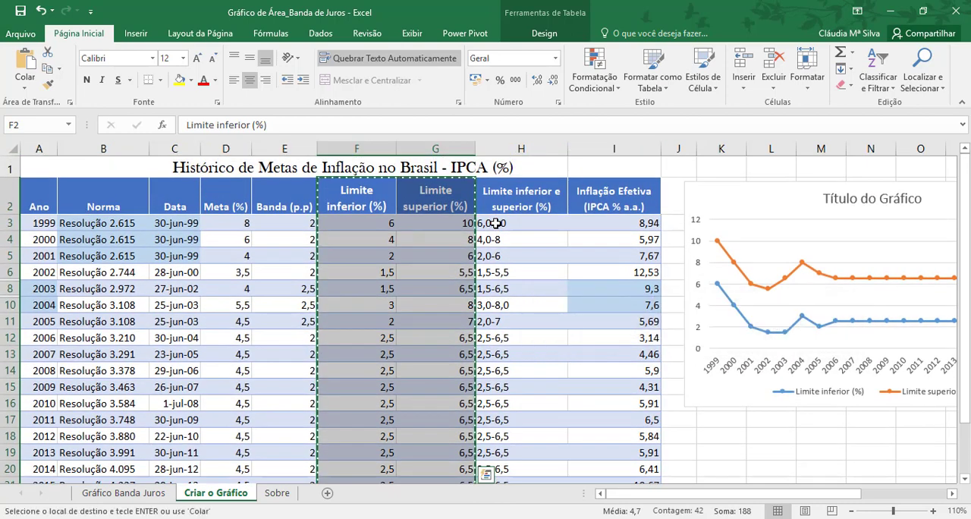
left_click(720, 206)
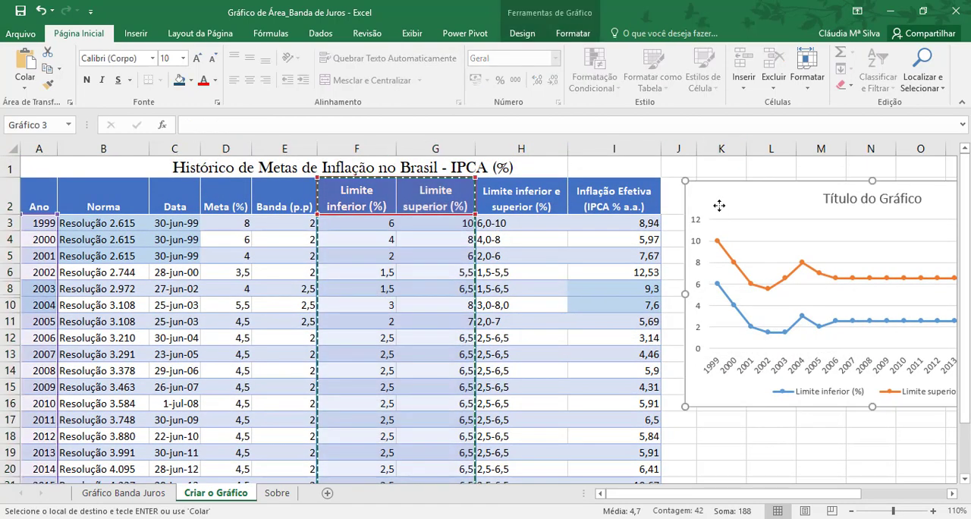
key("ctrl+v")
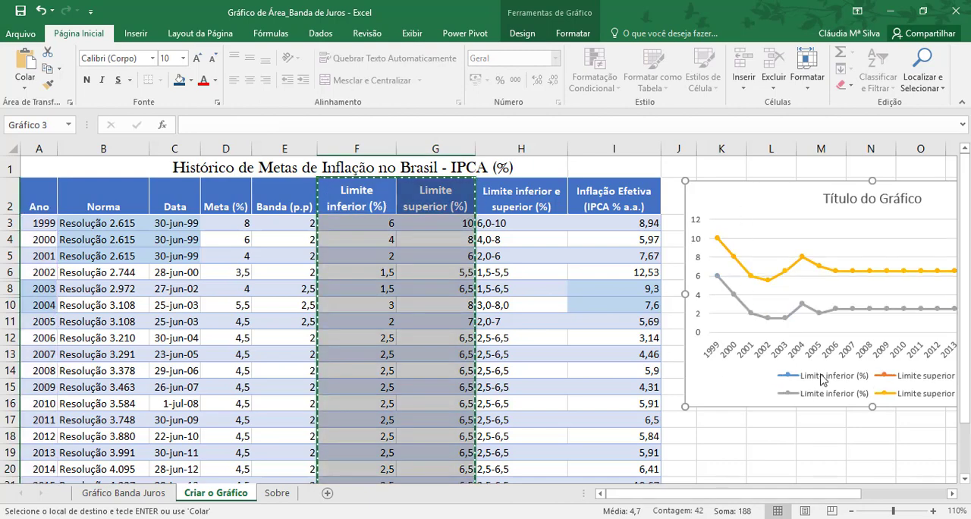
left_click_drag(704, 196, 582, 172)
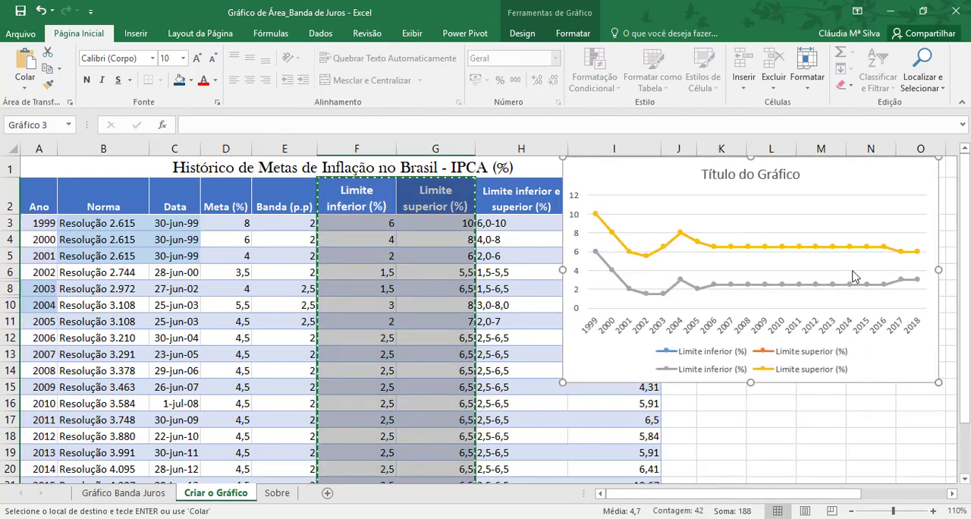
left_click_drag(688, 188, 799, 213)
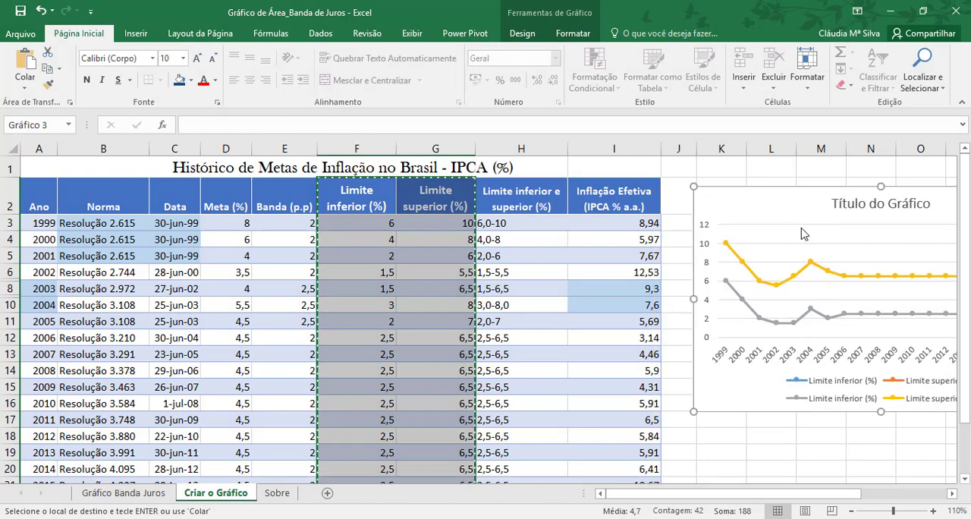
Step: Copy the Inflação Efetiva (IPCA % a.a.) column with its header, down to 2016, and paste it into the chart as a new series
left_click(634, 191)
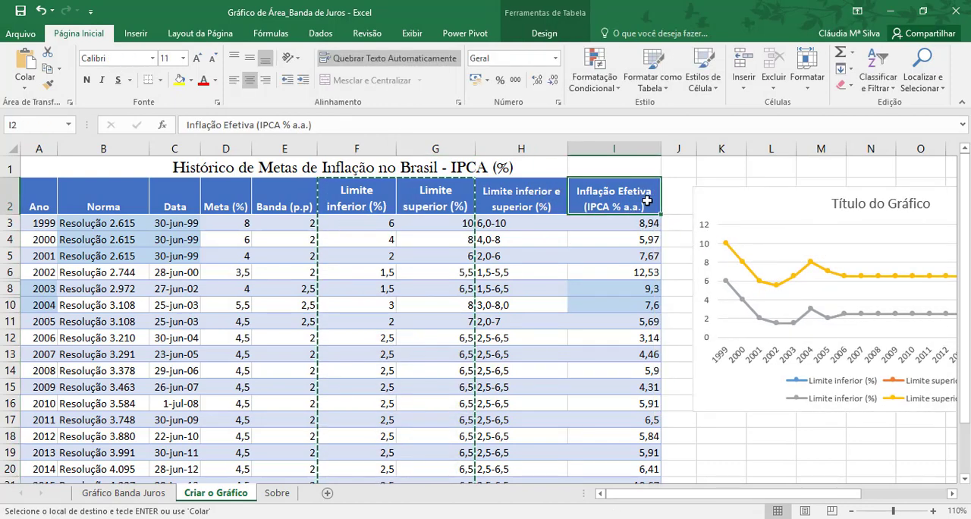
key("ctrl+shift+Down")
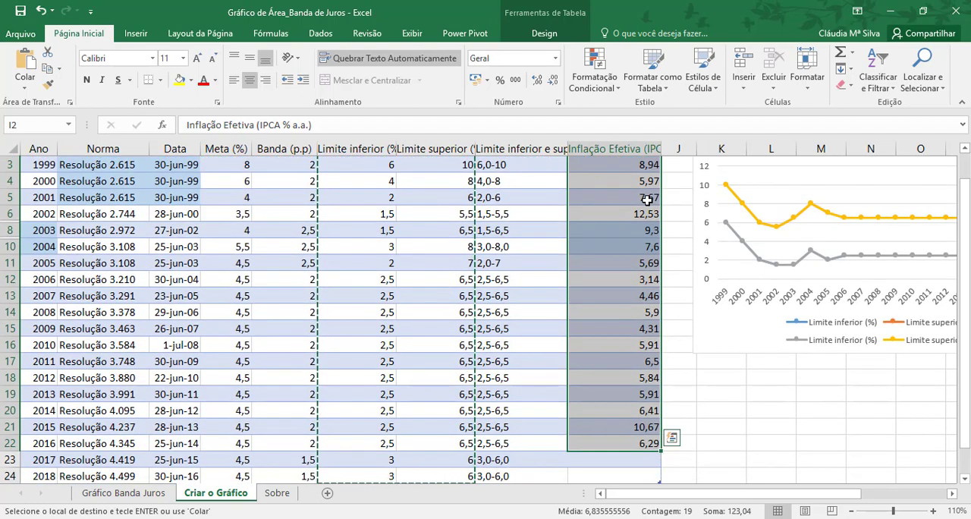
scroll(647, 199, "up", 1)
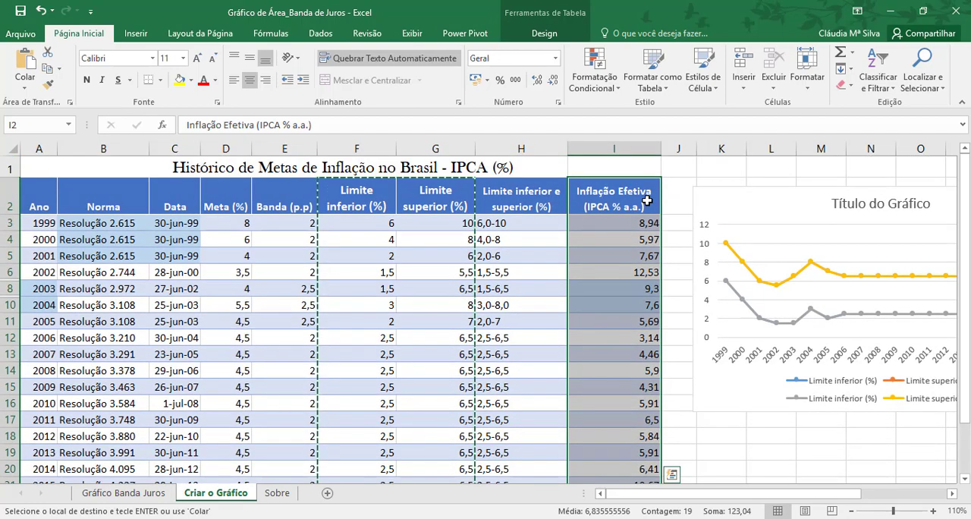
key("ctrl+c")
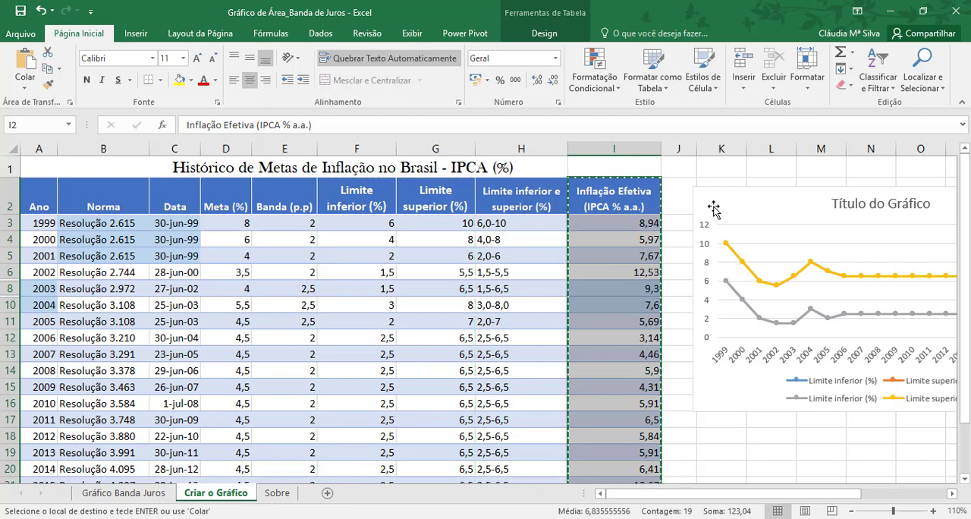
left_click(721, 205)
key("ctrl+v")
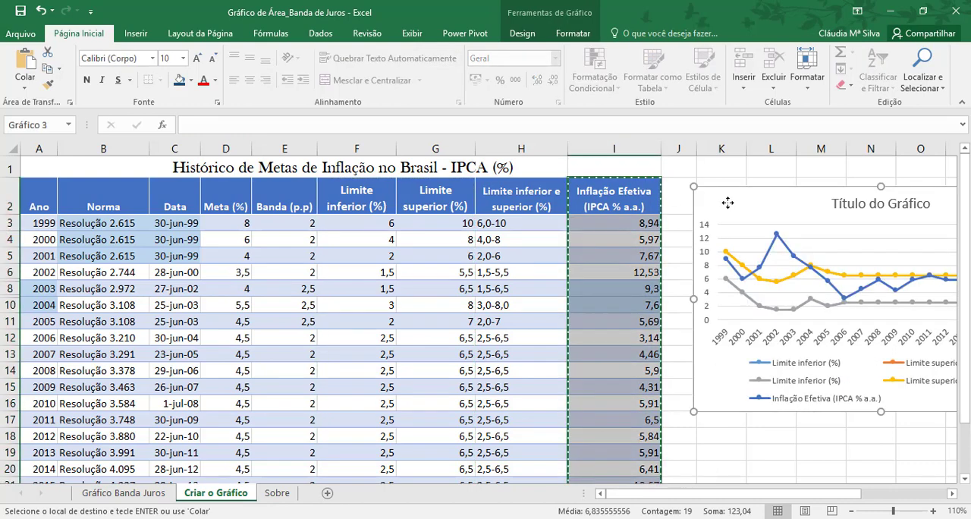
Step: Move the chart over the data table and enlarge it to span about columns E to L and rows 2 to 20, then deselect it
left_click_drag(727, 203, 375, 187)
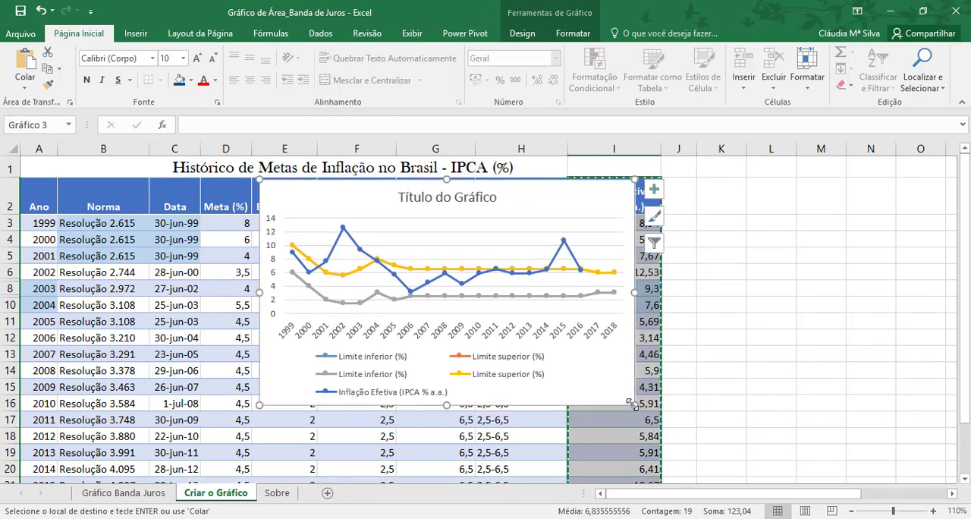
left_click_drag(634, 405, 799, 471)
mouse_move(663, 207)
left_mouse_down()
mouse_move(657, 182)
mouse_move(660, 204)
left_mouse_up()
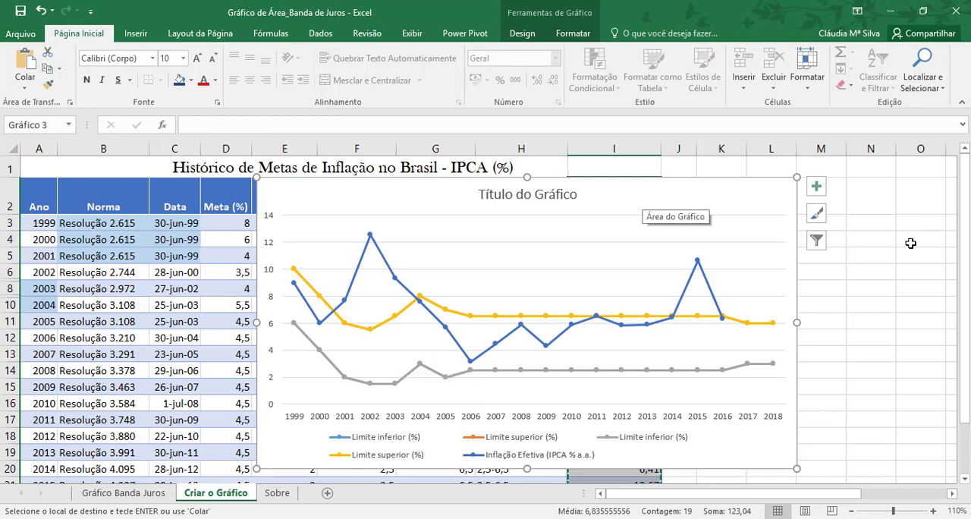
left_click(859, 245)
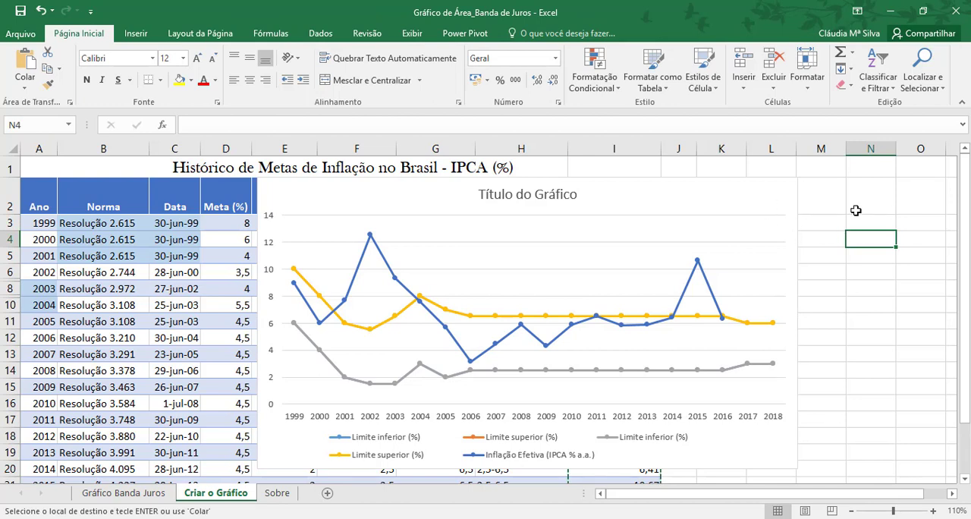
left_click(865, 207)
left_click(861, 223)
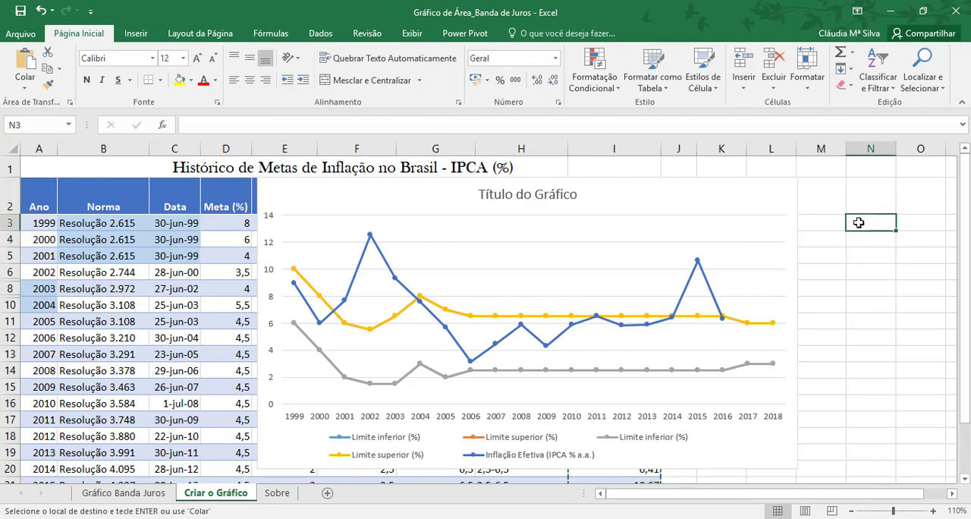
Step: Change the chart type to Combinação and set the first Limite inferior (%) series to Linhas com Marcadores
left_click(759, 195)
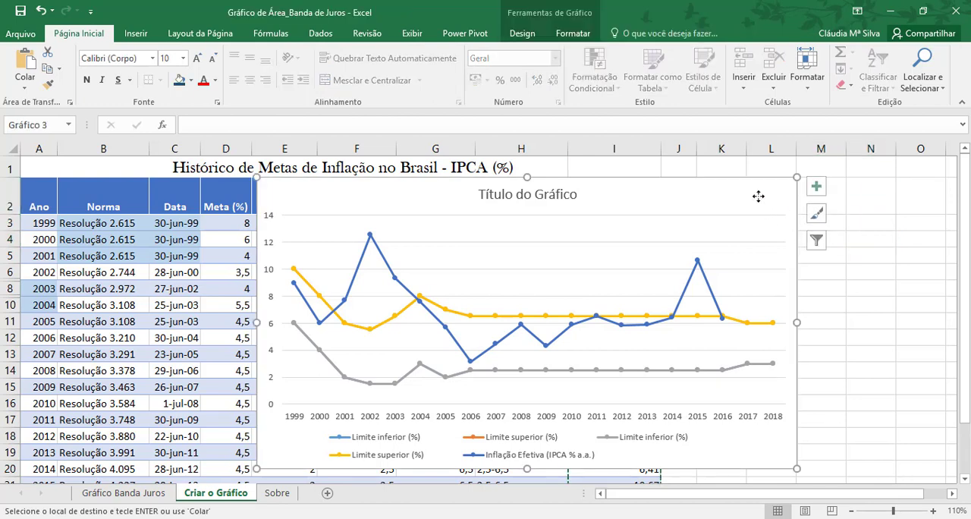
right_click(668, 193)
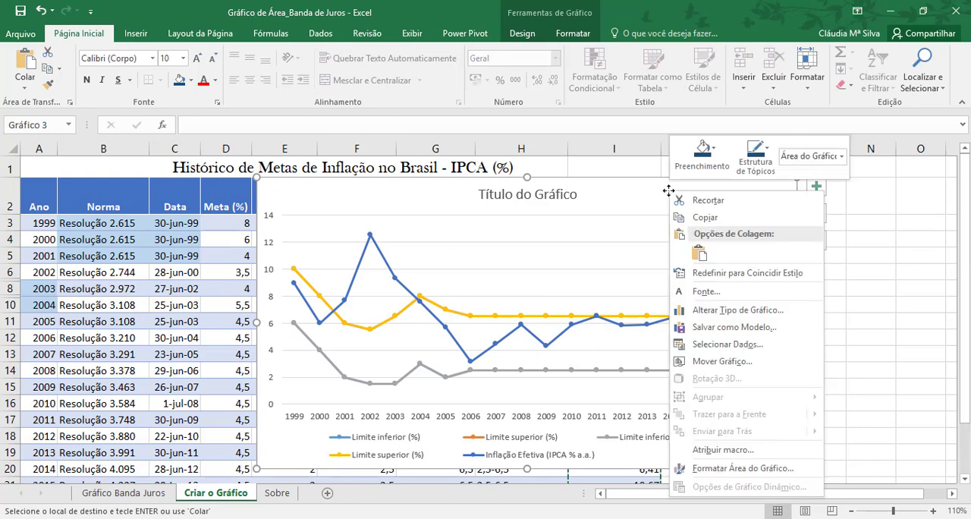
left_click(733, 314)
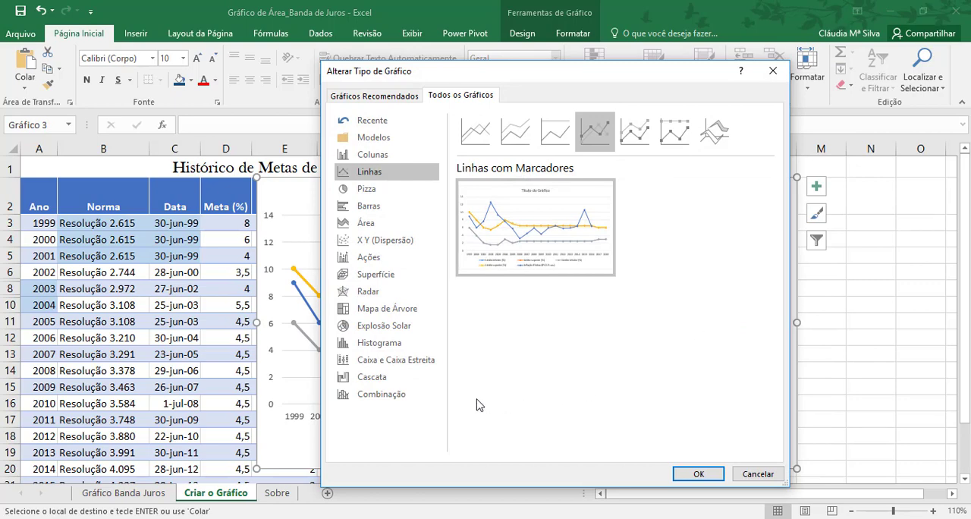
left_click(392, 404)
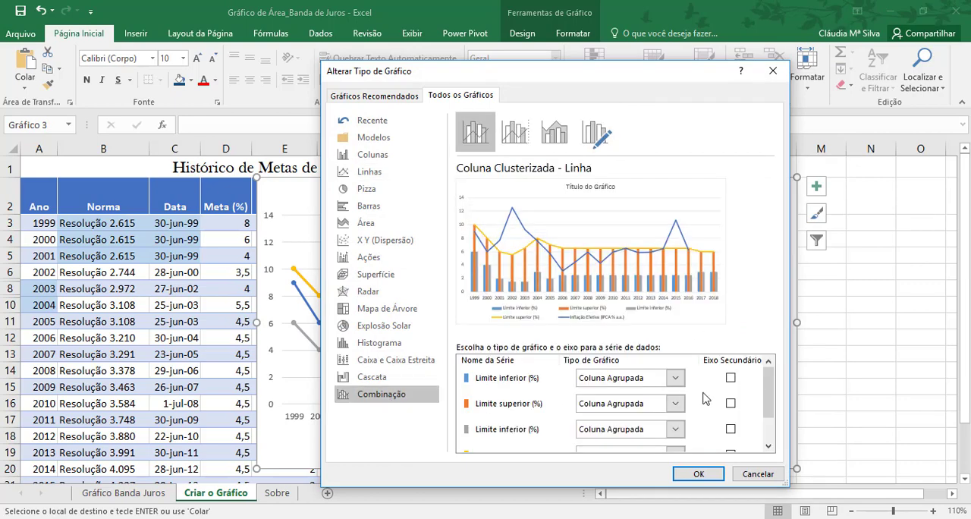
mouse_move(769, 388)
left_mouse_down()
mouse_move(769, 429)
mouse_move(767, 387)
left_mouse_up()
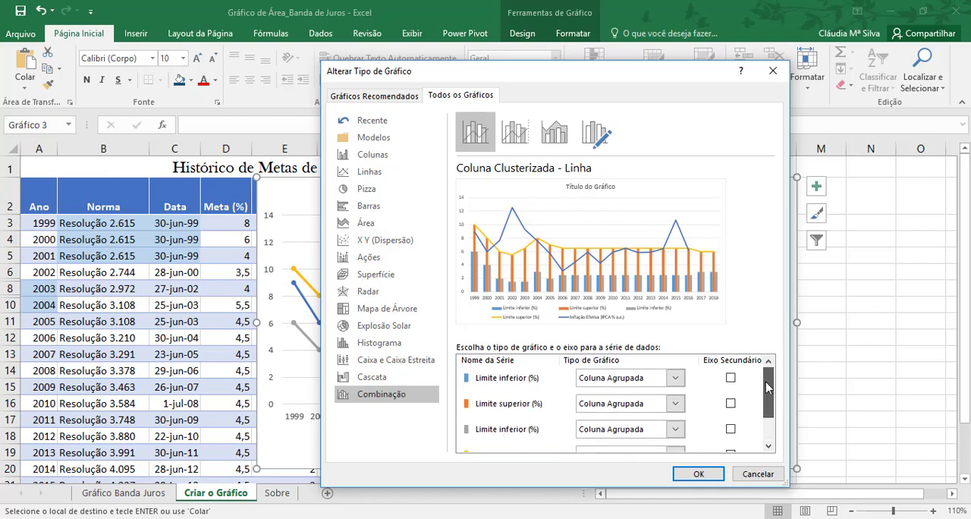
left_click(674, 377)
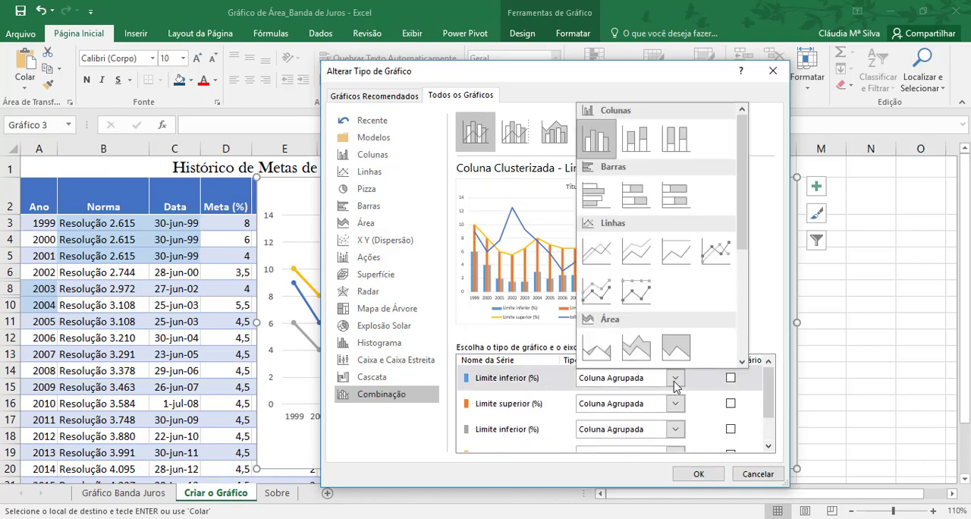
left_click(717, 256)
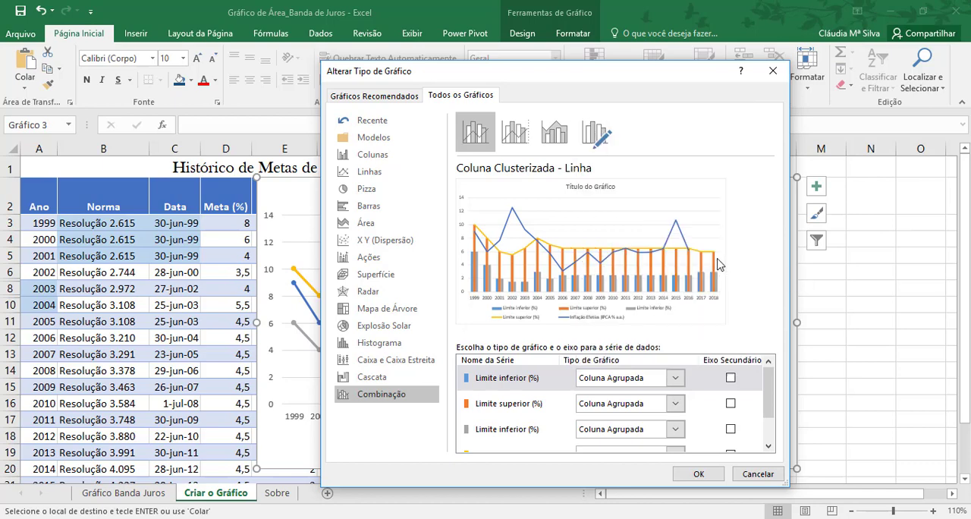
Step: Set the first Limite superior (%) series and the second Limite inferior (%) series to the Área chart type
left_click(675, 404)
left_click(596, 375)
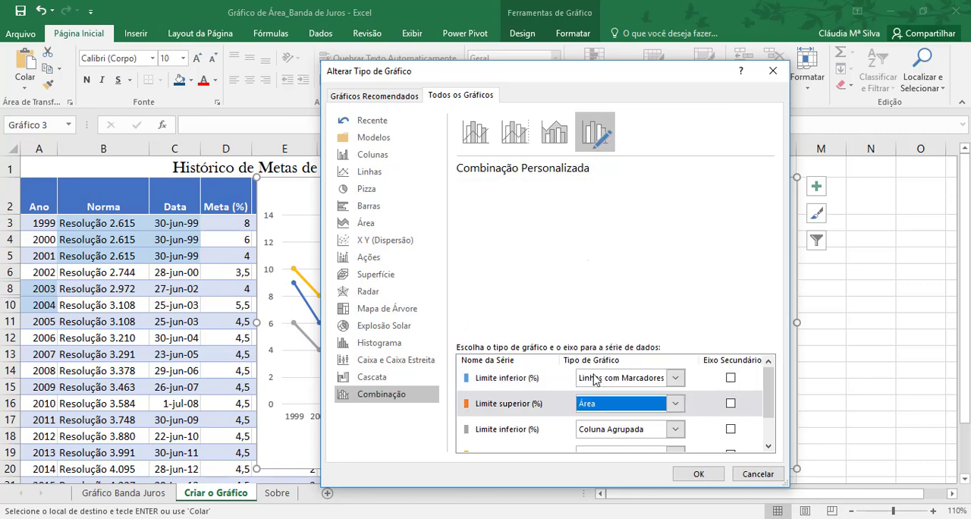
left_click(676, 431)
left_click(596, 401)
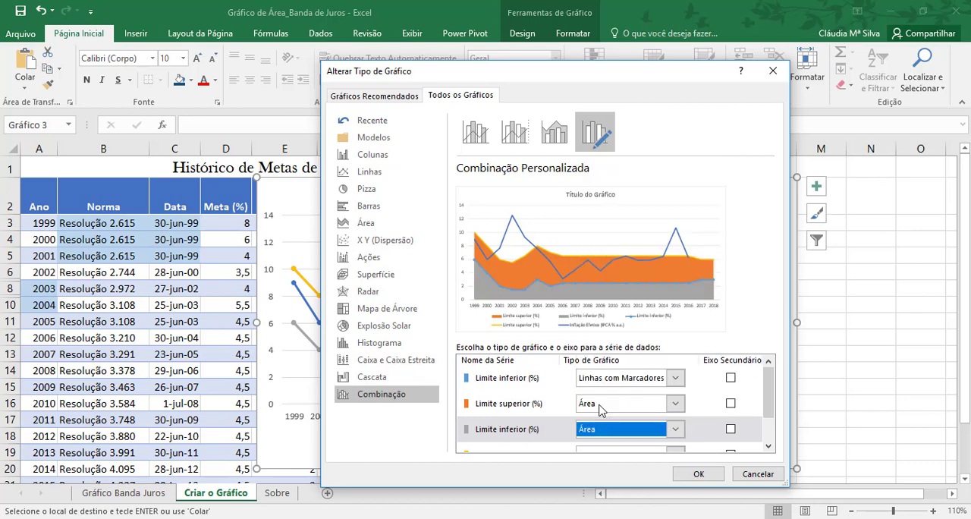
Step: Set the second Limite superior (%) series and the Inflação Efetiva series to Linhas com Marcadores, and apply the custom combination
left_click_drag(770, 394, 771, 420)
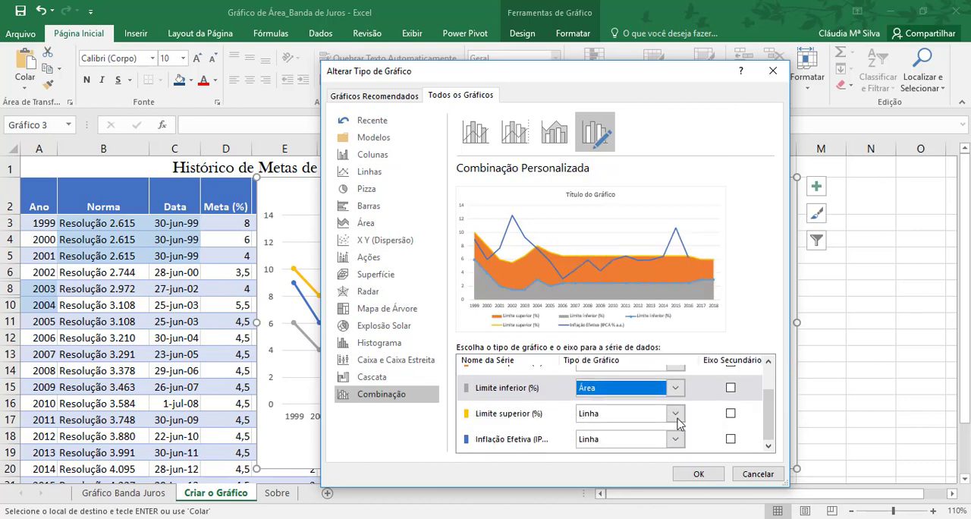
left_click(675, 416)
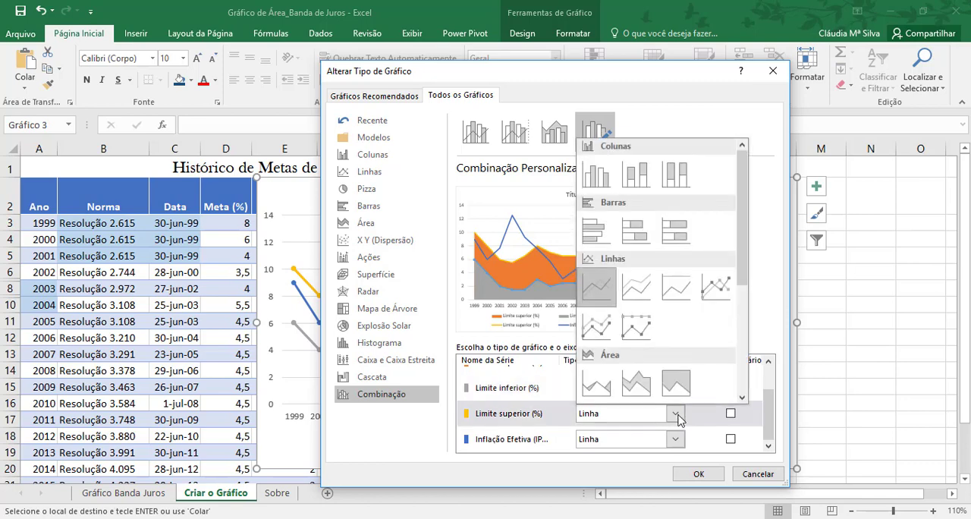
left_click(713, 295)
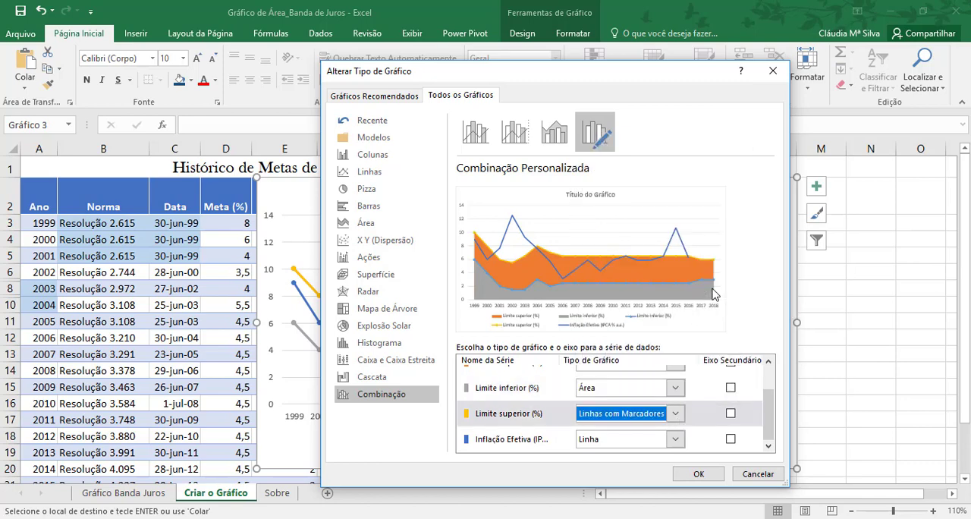
left_click(676, 440)
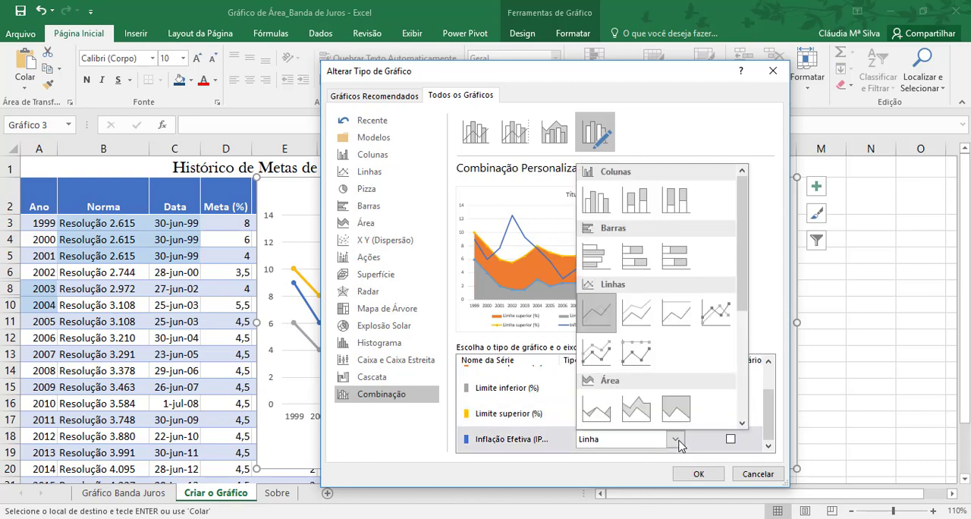
left_click(716, 313)
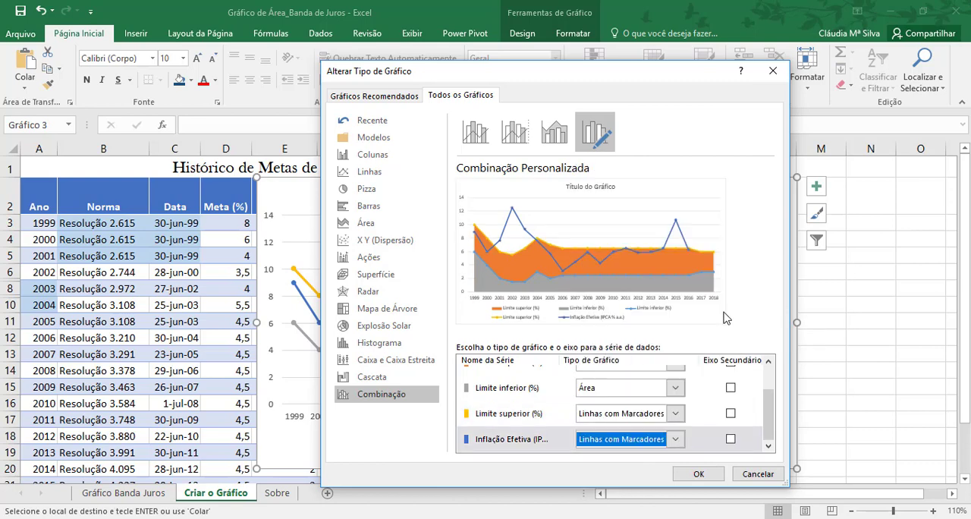
left_click(698, 474)
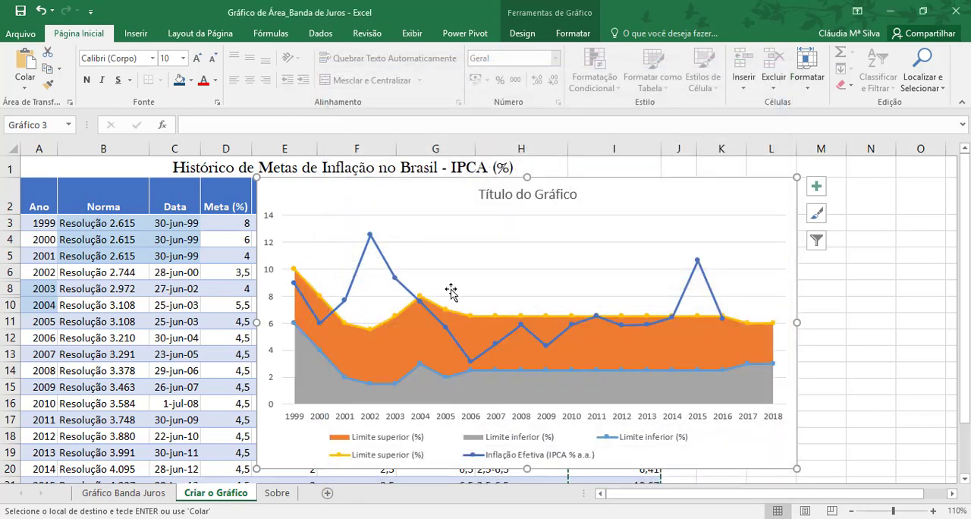
Step: Shift the chart slightly to the right and copy the heading text "Histórico de Metas de Inflação no Brasil - IPCA (%)" from cell A1
mouse_move(374, 210)
left_mouse_down()
mouse_move(403, 209)
mouse_move(390, 210)
left_mouse_up()
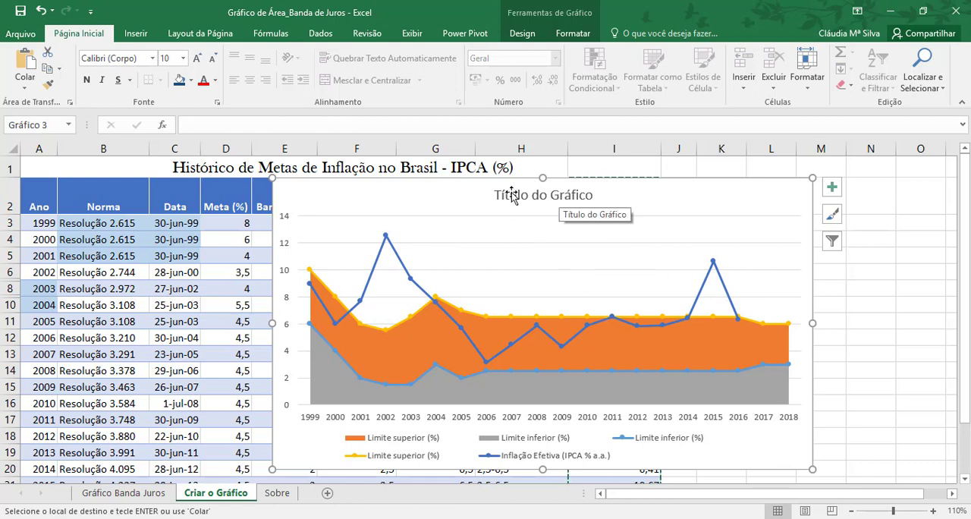
left_click(209, 162)
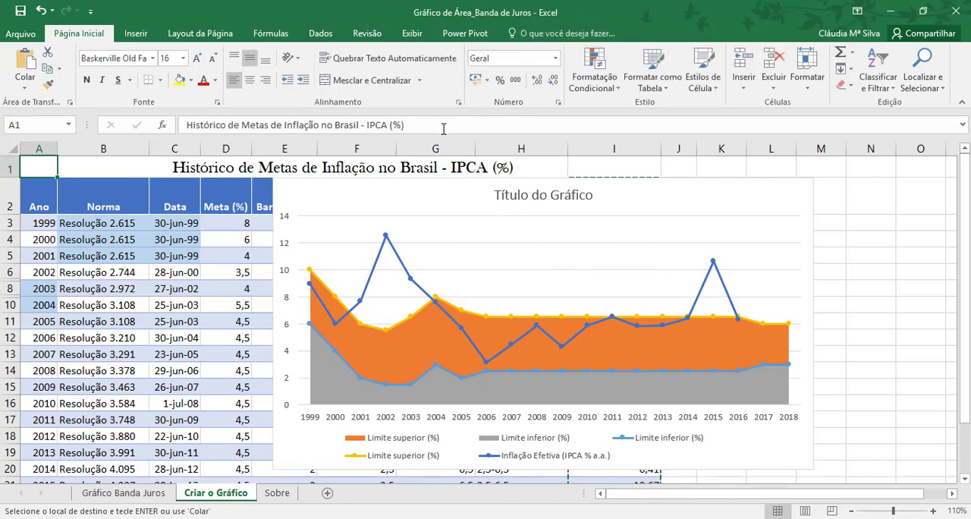
left_click_drag(442, 127, 187, 125)
key("ctrl+c")
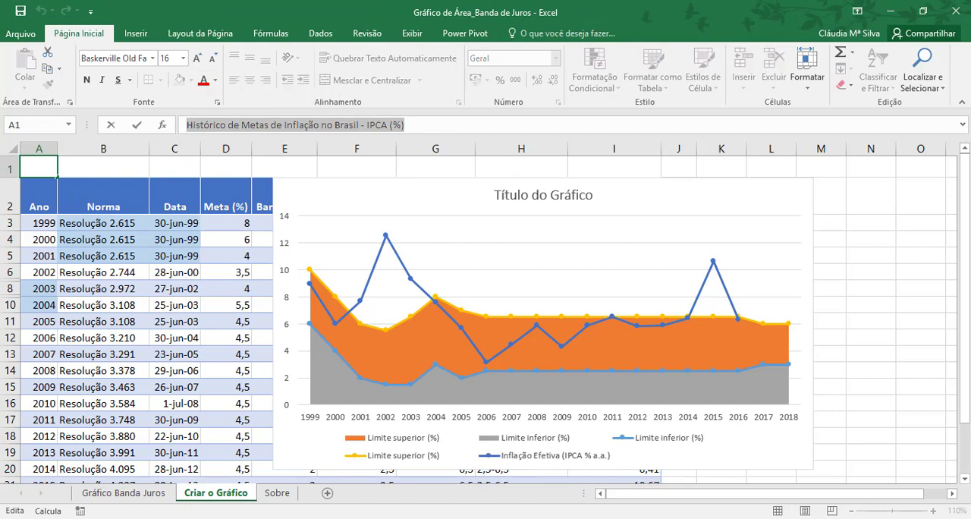
key("Return")
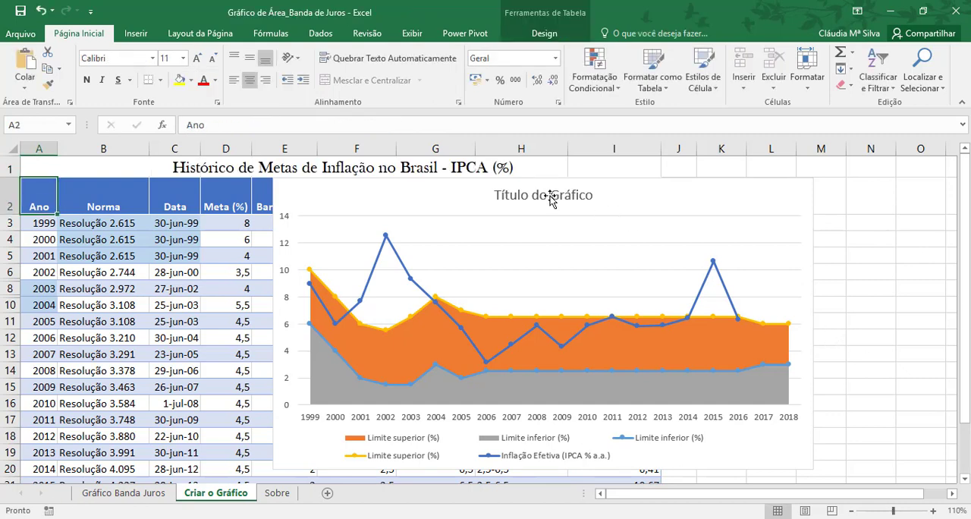
Step: Replace the chart's placeholder title with the copied text "Histórico de Metas de Inflação no Brasil - IPCA (%)"
left_click(550, 195)
left_click(550, 195)
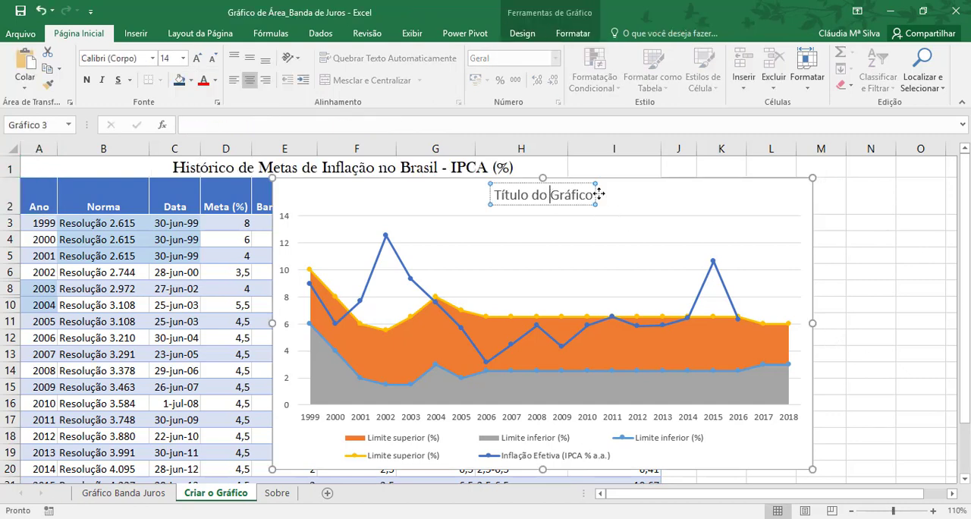
key("BackSpace")
key("BackSpace")
key("BackSpace")
key("BackSpace")
key("BackSpace")
key("BackSpace")
key("BackSpace")
key("BackSpace")
key("BackSpace")
key("BackSpace")
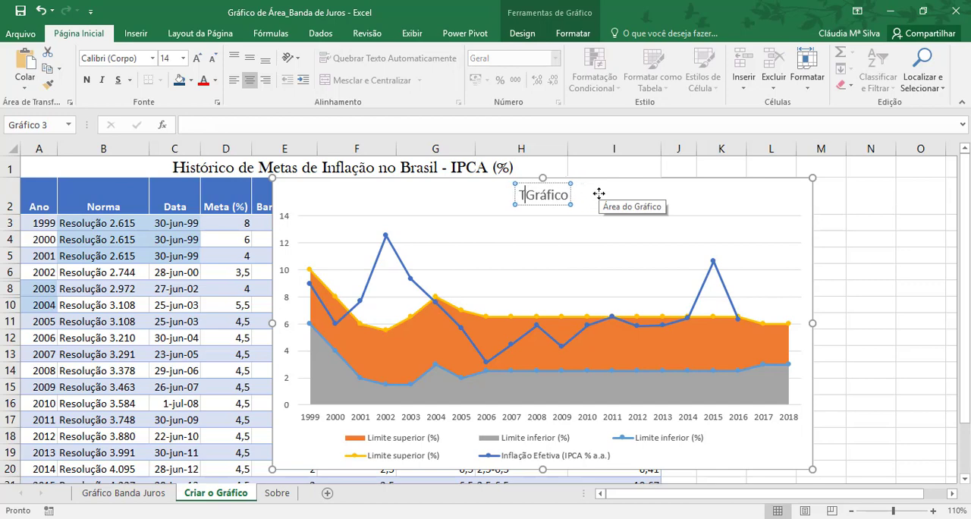
key("Delete")
key("Delete")
key("Delete")
key("Delete")
key("Delete")
key("Delete")
key("Delete")
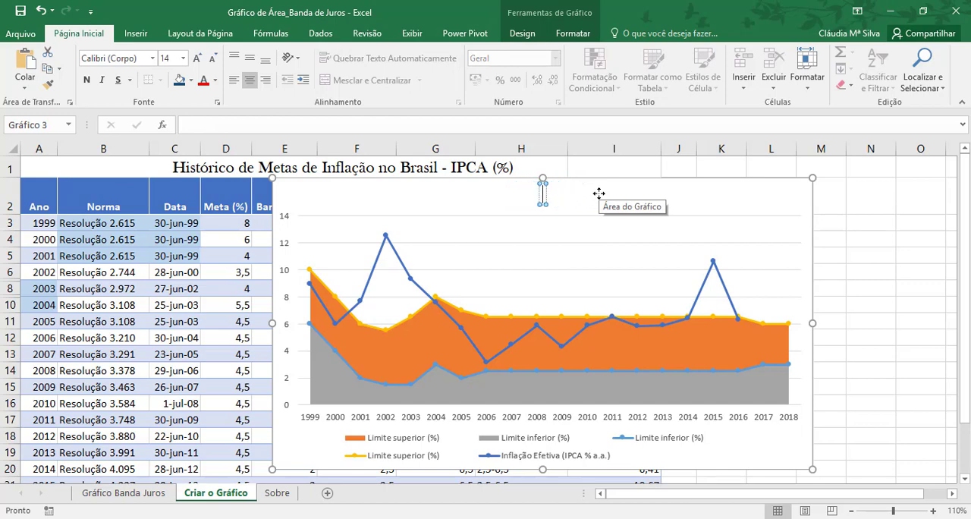
key("ctrl+v")
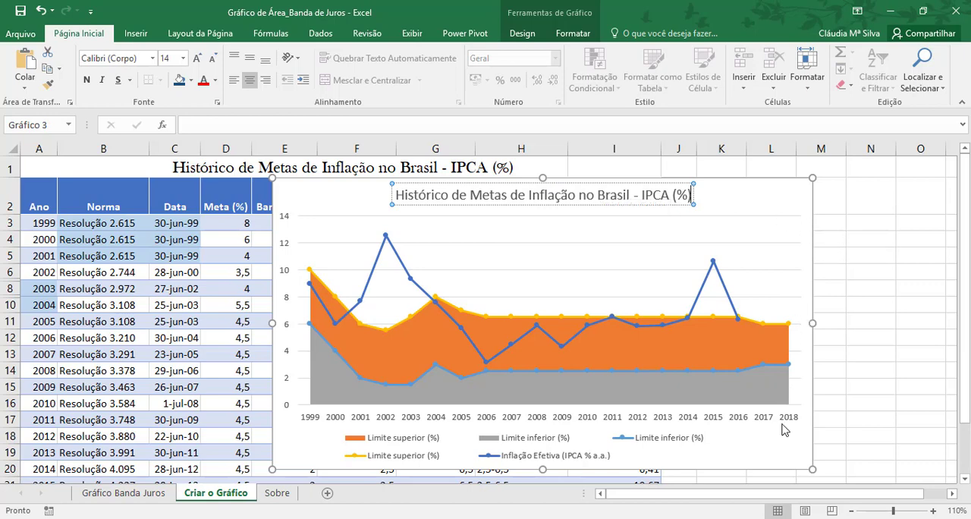
Step: Fill the Limite inferior (%) area series with a light grey shade from the white theme colours
left_click(758, 397)
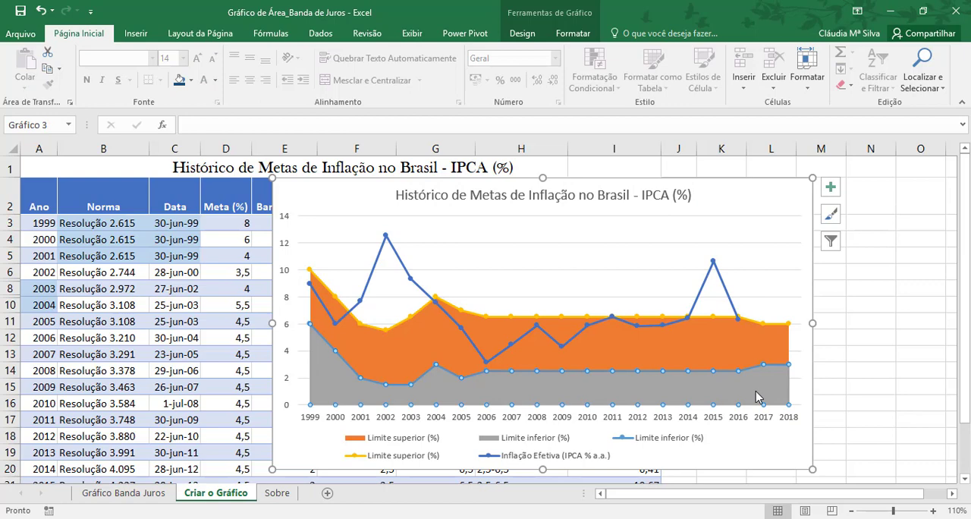
right_click(657, 391)
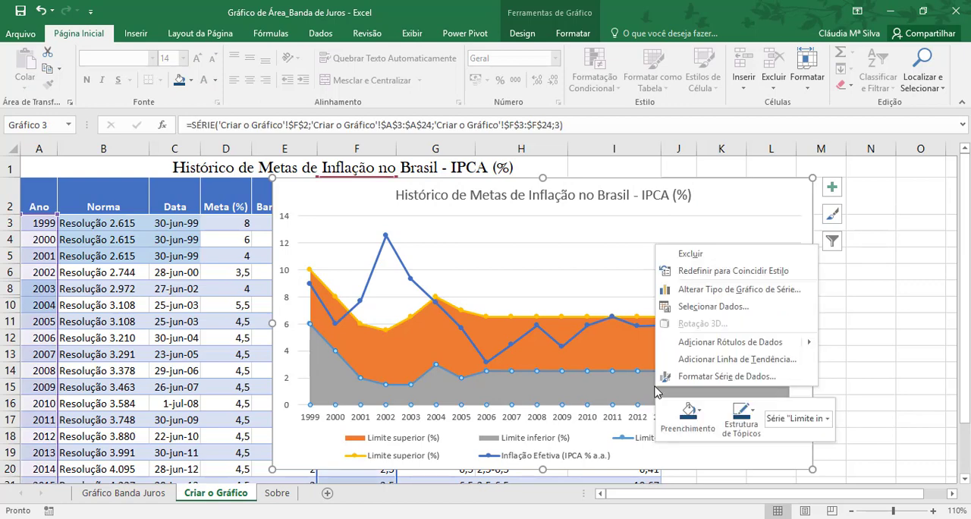
left_click(689, 415)
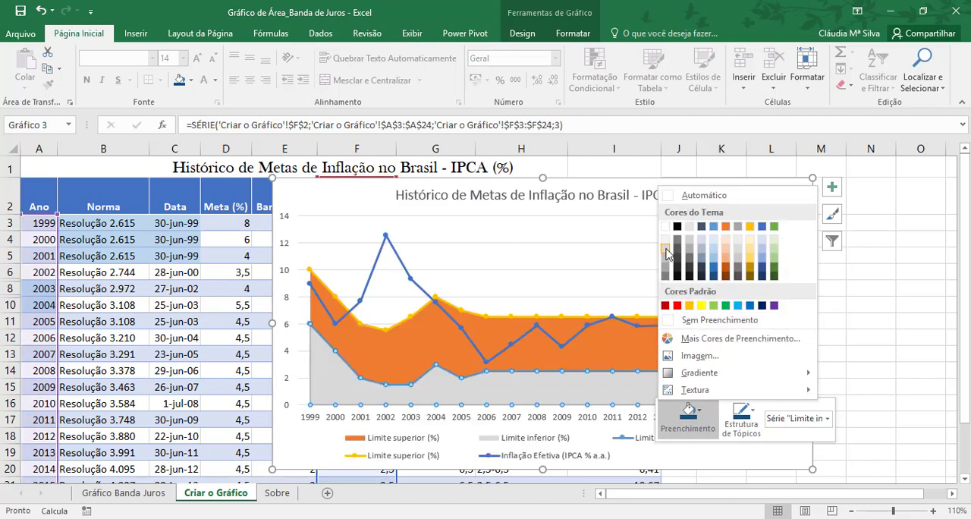
left_click(667, 253)
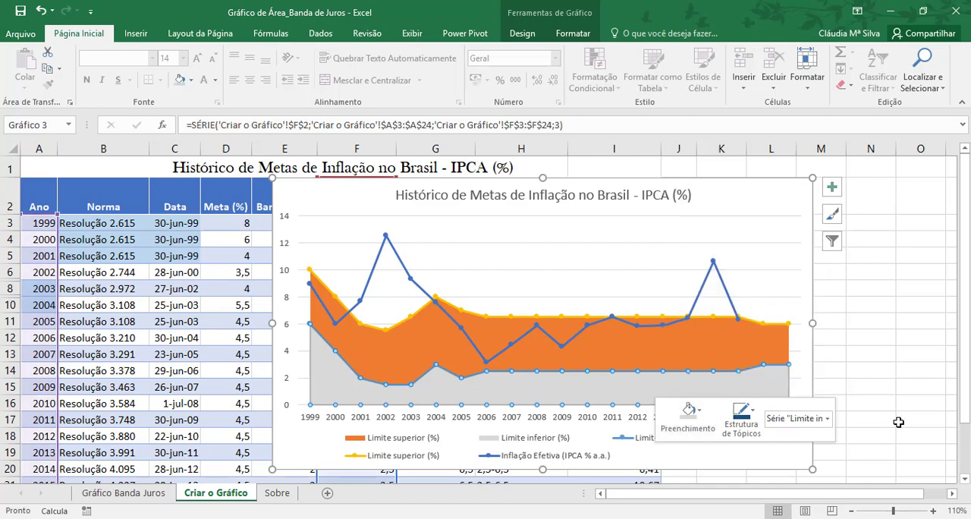
Step: Change the fill of the Limite inferior (%) area series to white from the theme colours
left_click(897, 419)
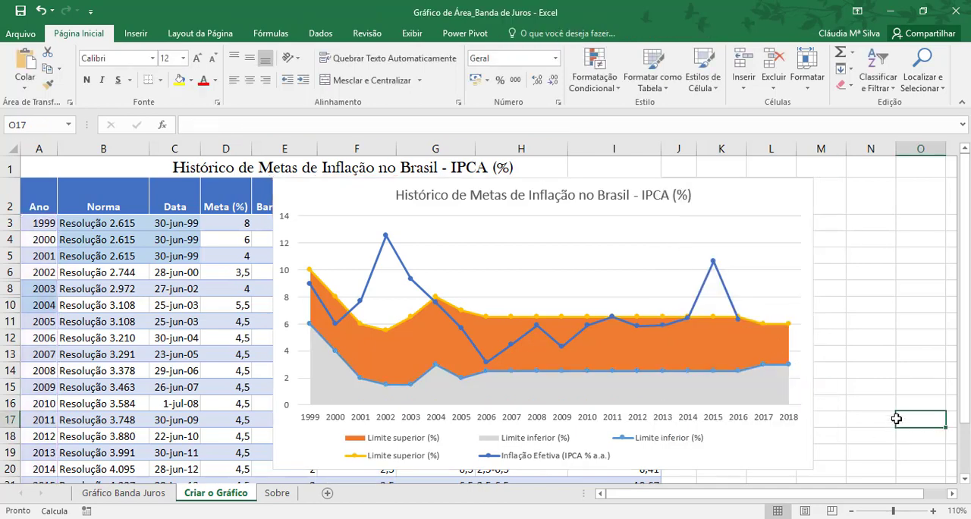
left_click(656, 397)
right_click(563, 388)
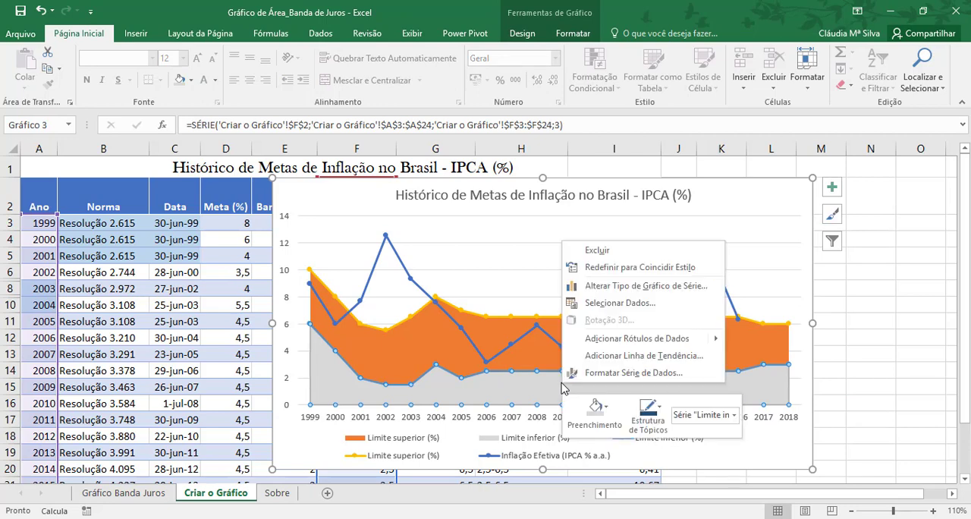
left_click(599, 416)
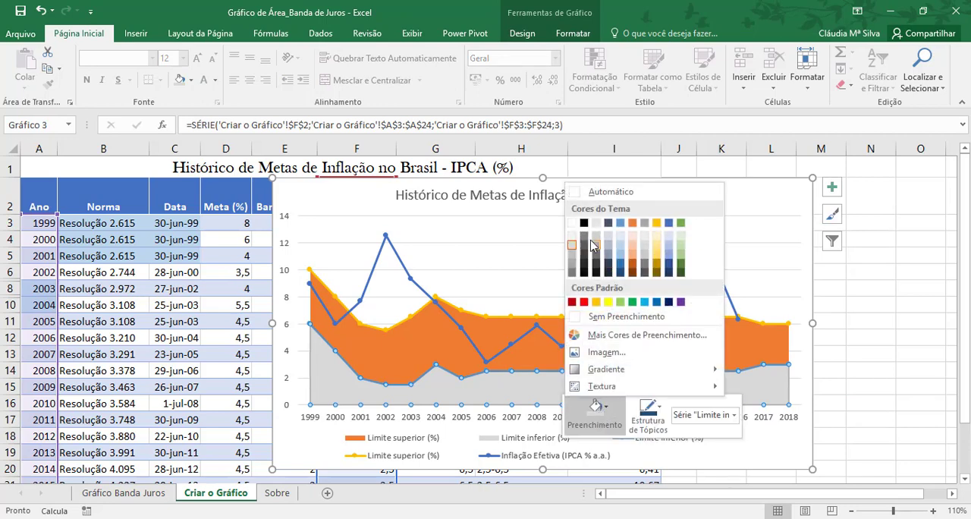
left_click(575, 226)
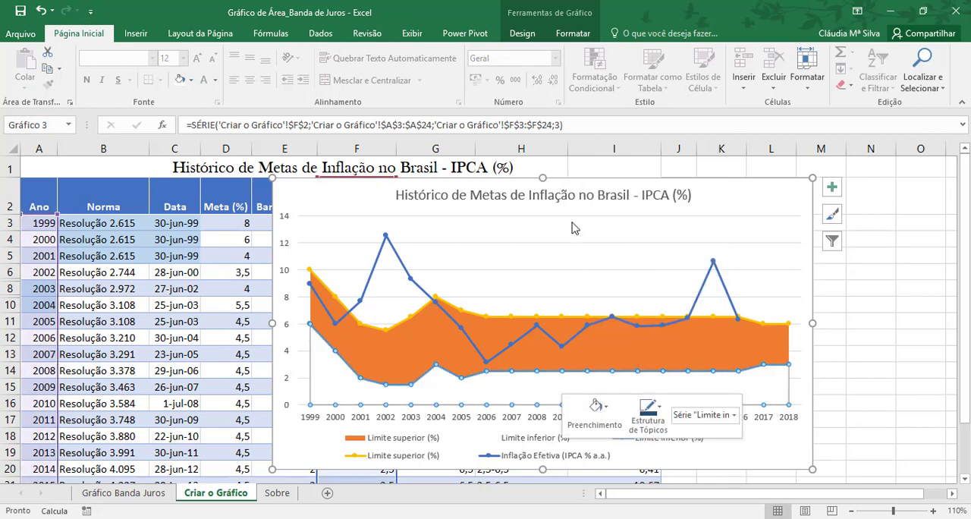
Step: Fill the Limite superior (%) area series with a light grey shade from the white theme colours
left_click(439, 344)
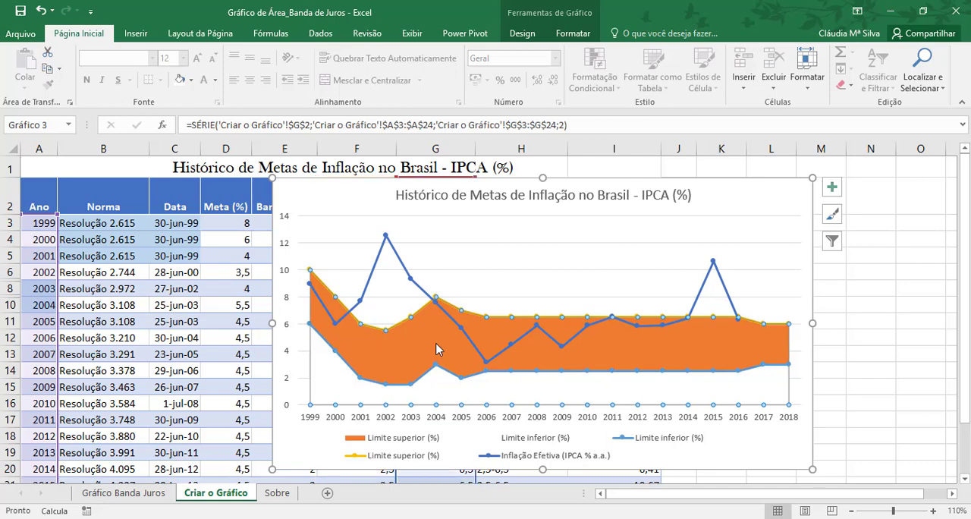
right_click(437, 349)
left_click(472, 304)
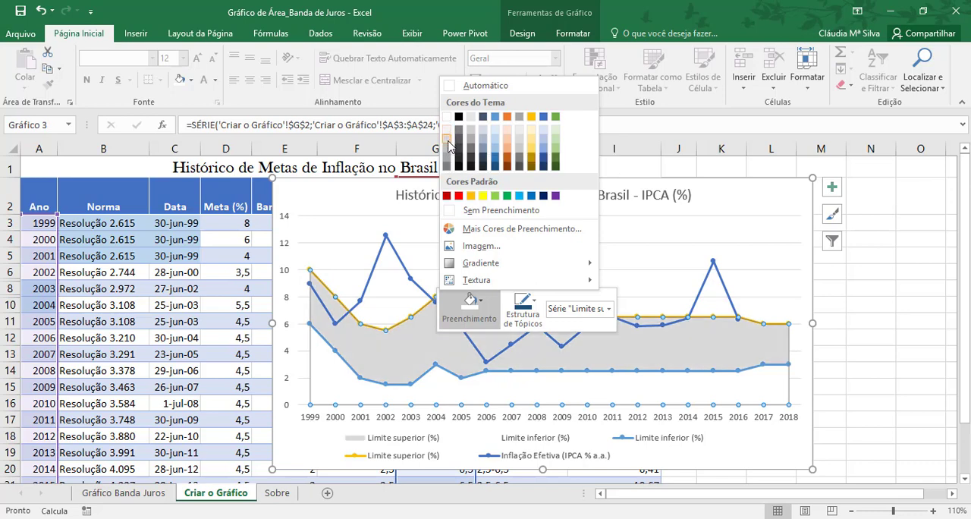
left_click(449, 142)
left_click(841, 336)
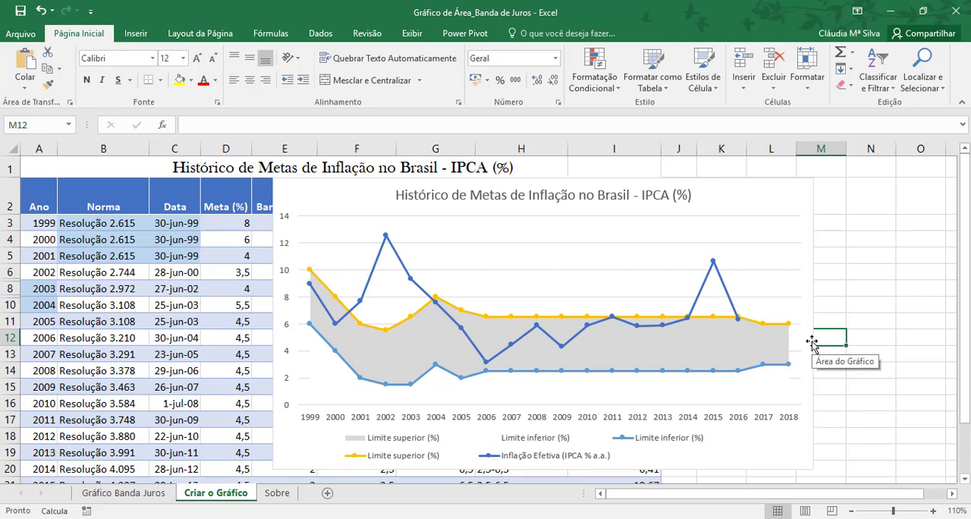
Step: Shift the chart slightly to the left and add data labels below the points of the Limite inferior (%) line
left_click_drag(347, 196, 336, 197)
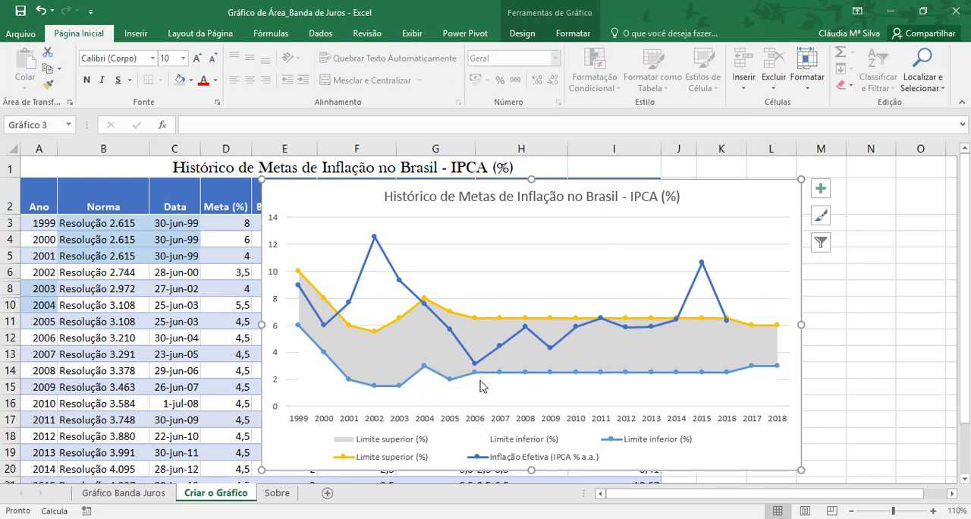
left_click(425, 371)
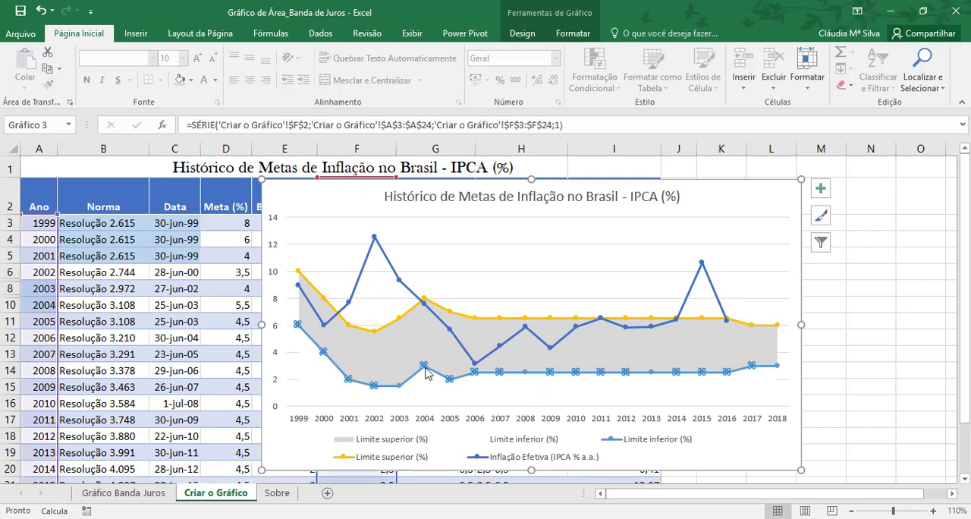
left_click(825, 195)
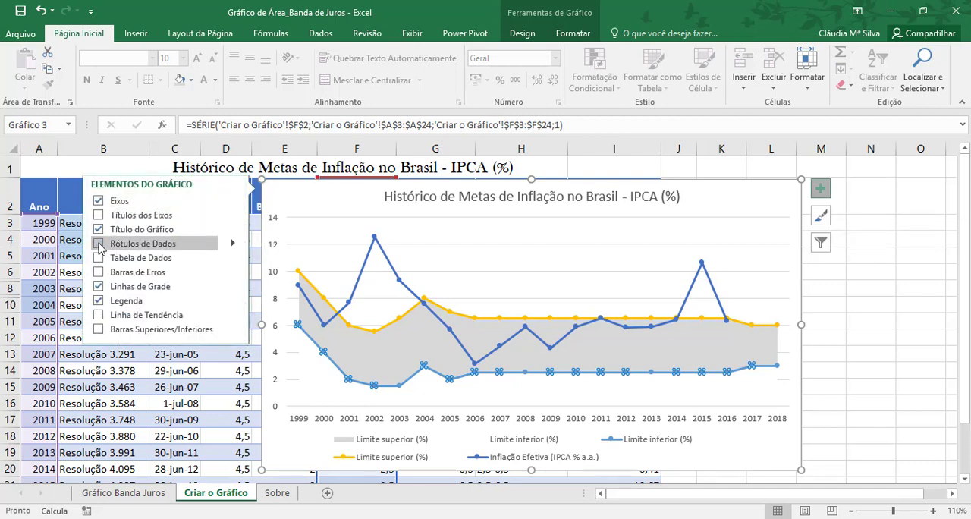
left_click(99, 243)
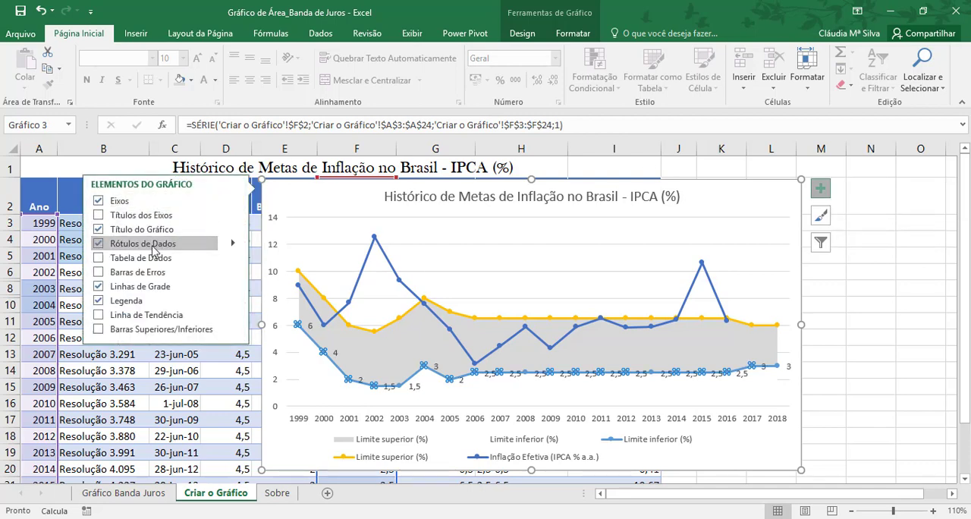
left_click(233, 243)
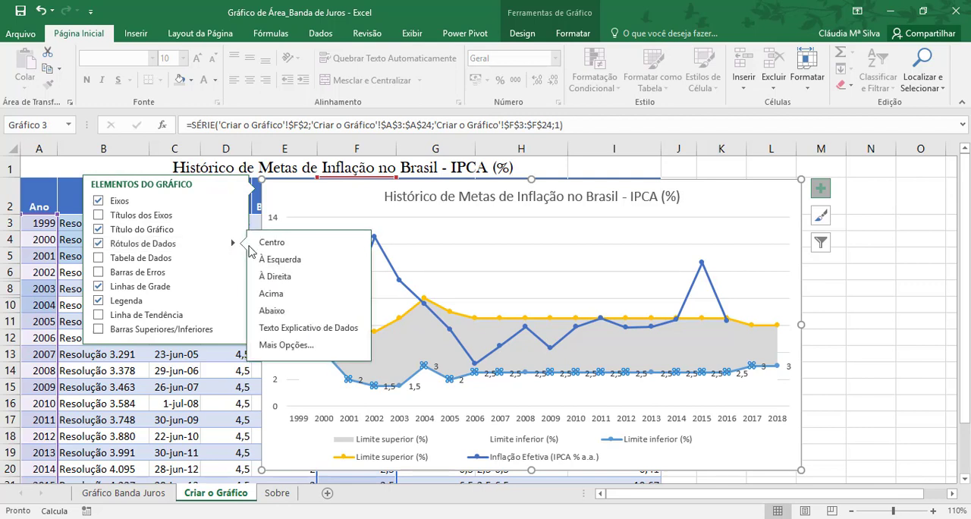
left_click(280, 311)
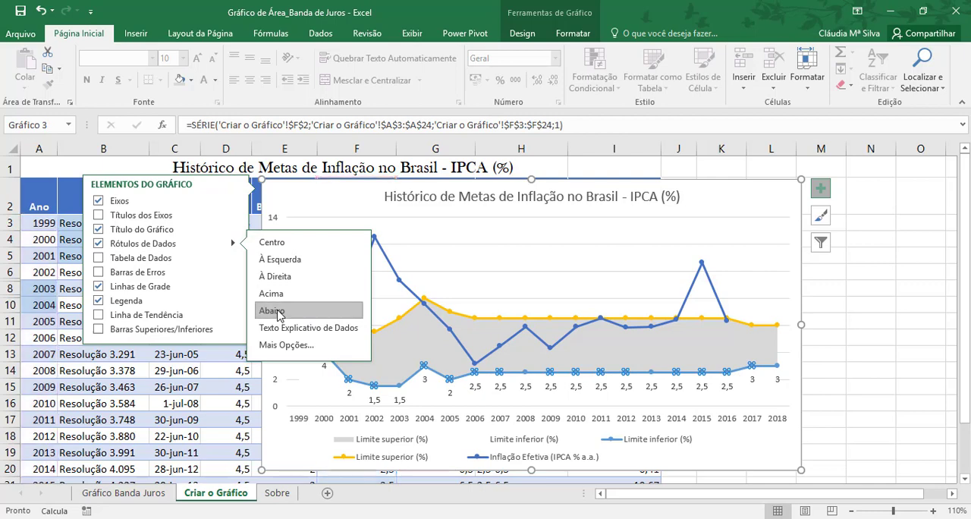
left_click(881, 387)
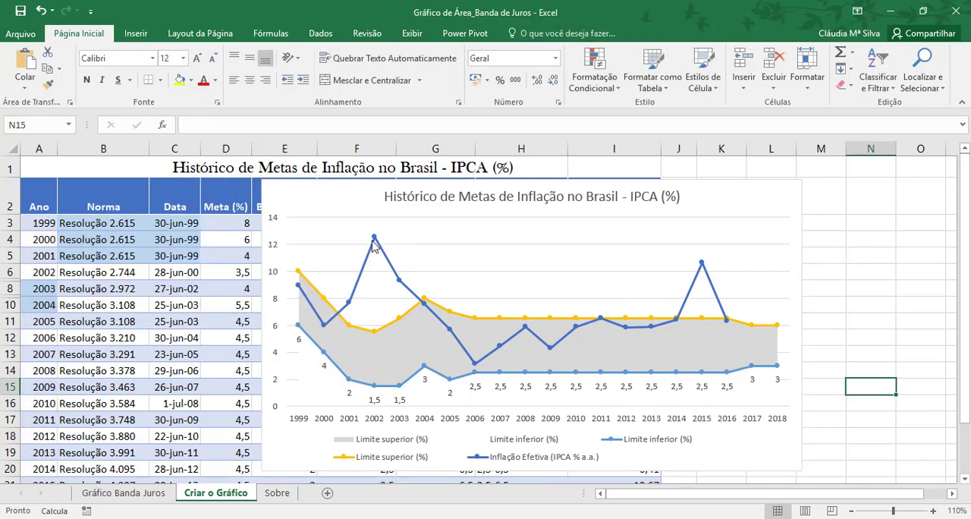
Step: Set the Inflação Efetiva (IPCA % a.a.) line's fill to Automático and its outline to standard dark red
mouse_move(375, 242)
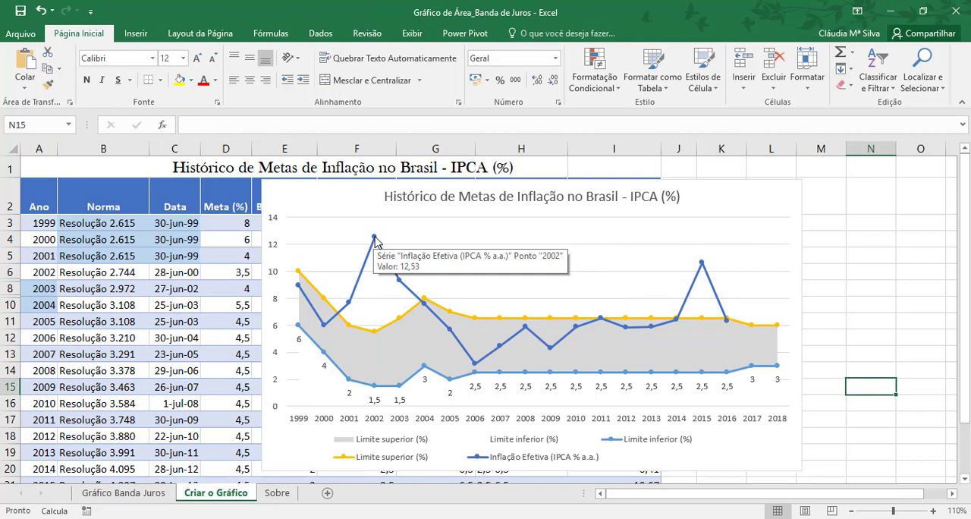
left_click(375, 238)
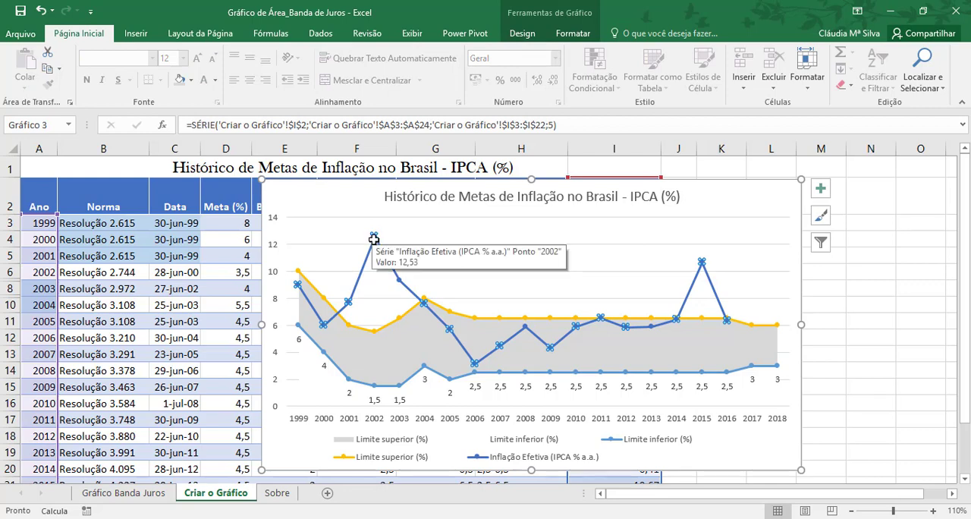
right_click(374, 239)
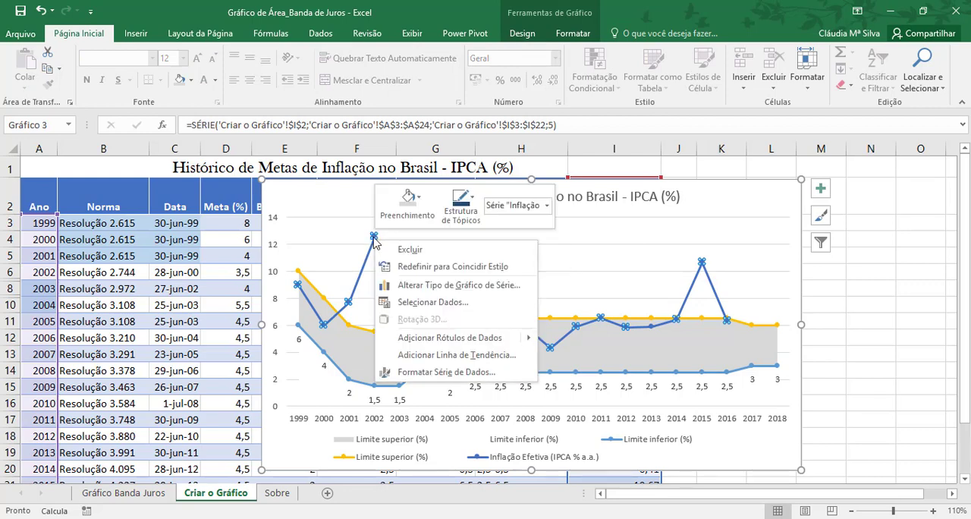
left_click(414, 213)
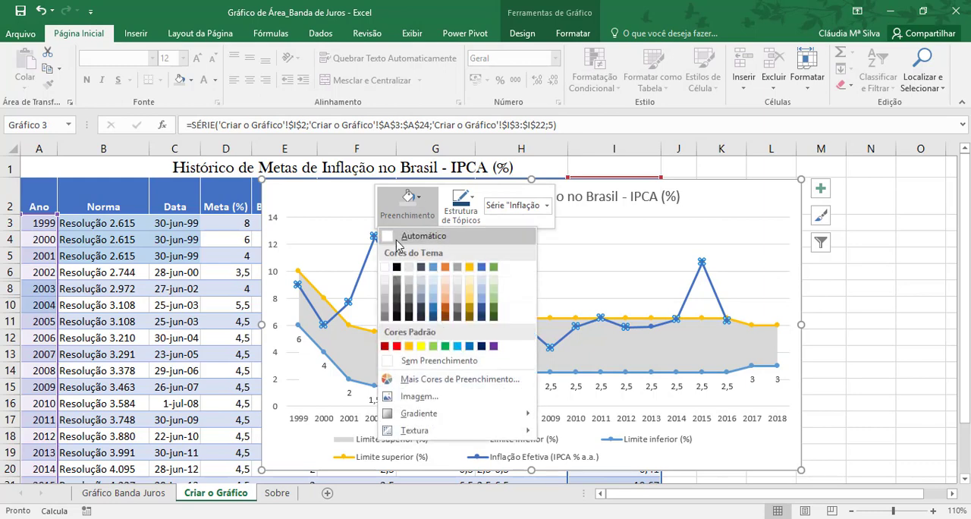
left_click(389, 240)
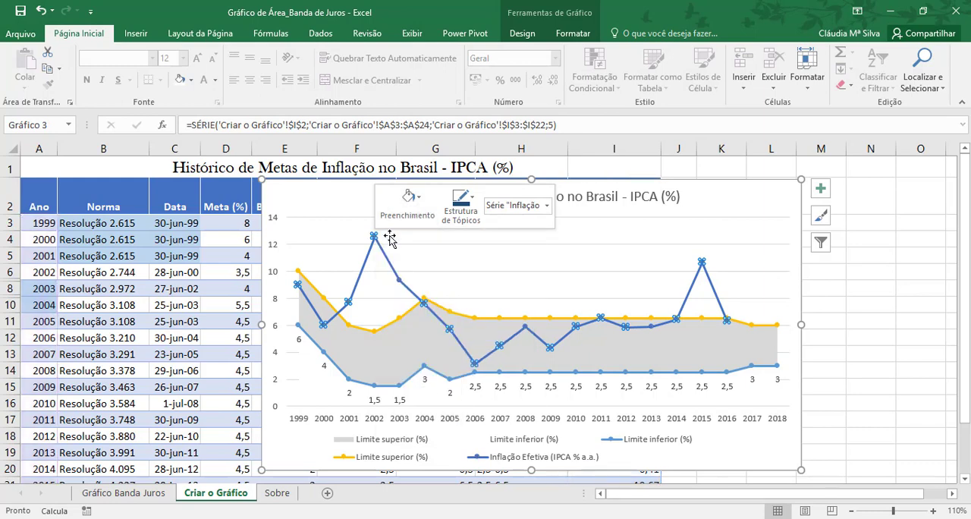
left_click(470, 210)
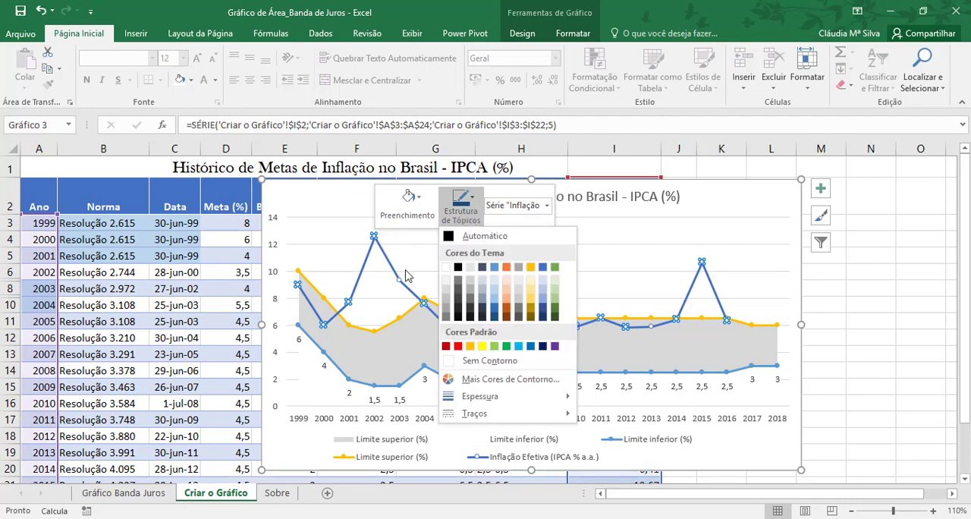
left_click(448, 350)
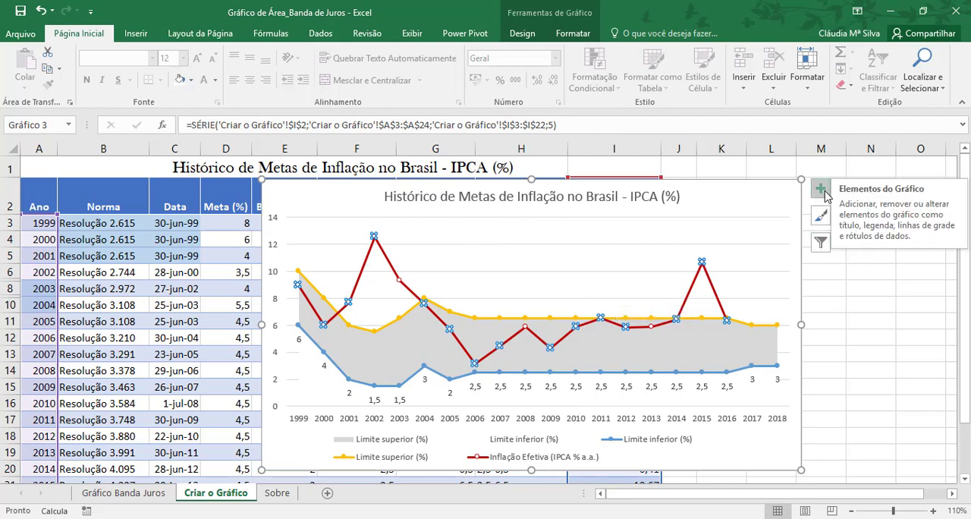
Step: Add data labels above the points of the Inflação Efetiva (IPCA % a.a.) line
left_click(821, 189)
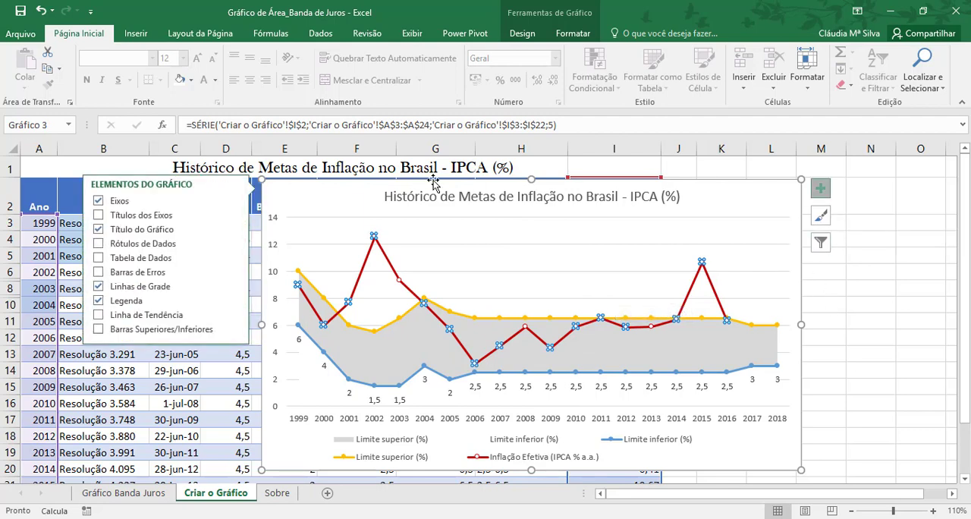
left_click(138, 244)
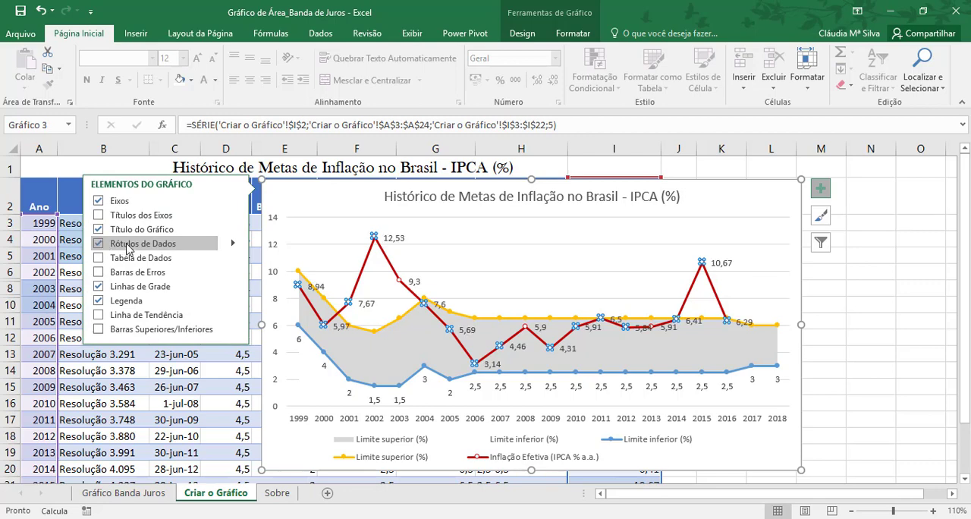
left_click(233, 245)
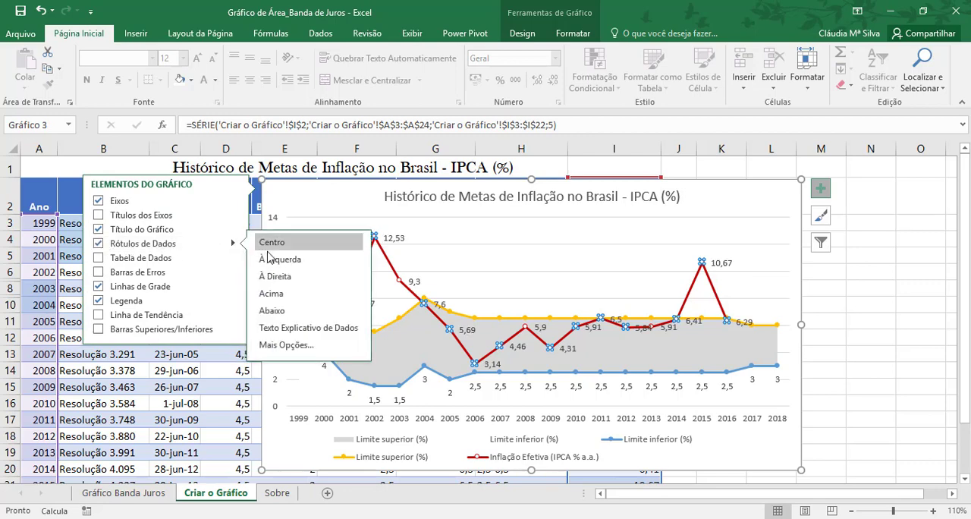
left_click(283, 296)
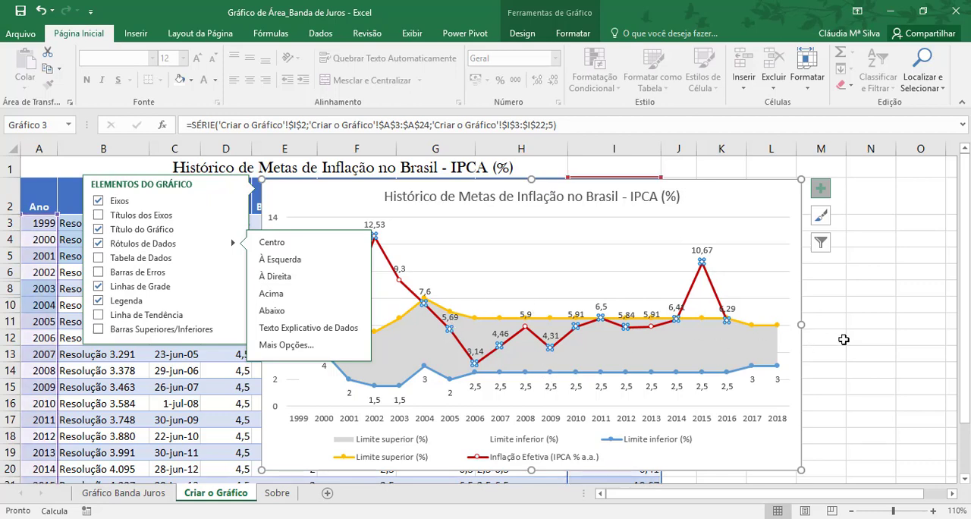
left_click(840, 337)
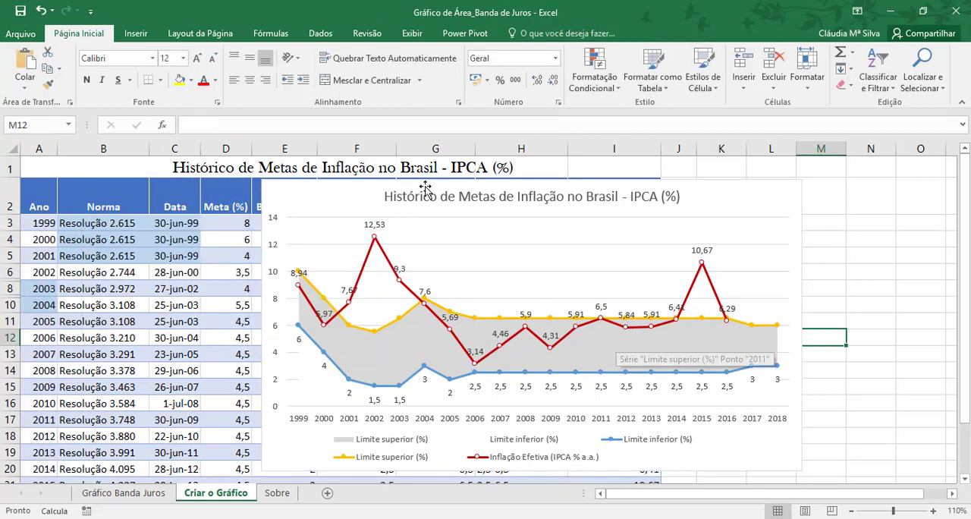
Step: Give the Inflação Efetiva (IPCA % a.a.) line built-in (Interno) circular markers of size 6
left_click(374, 239)
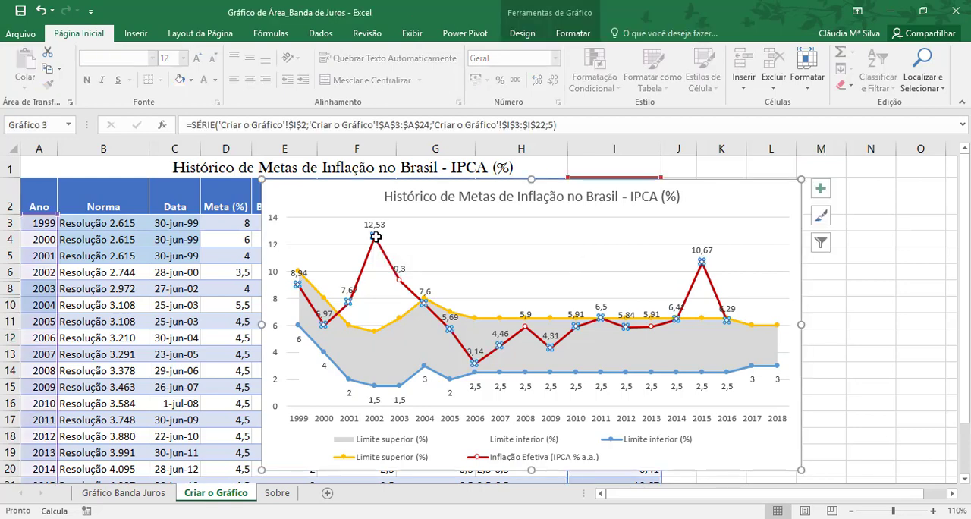
mouse_move(376, 238)
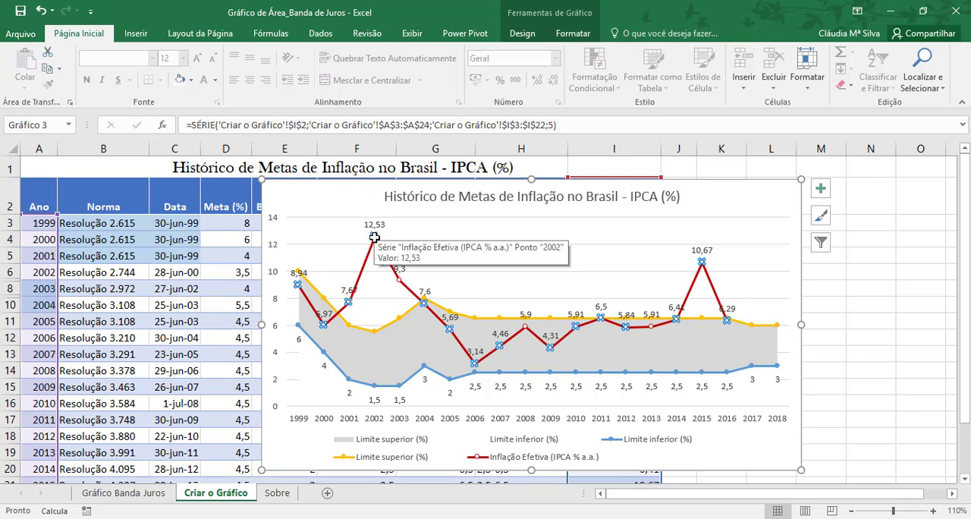
right_click(374, 238)
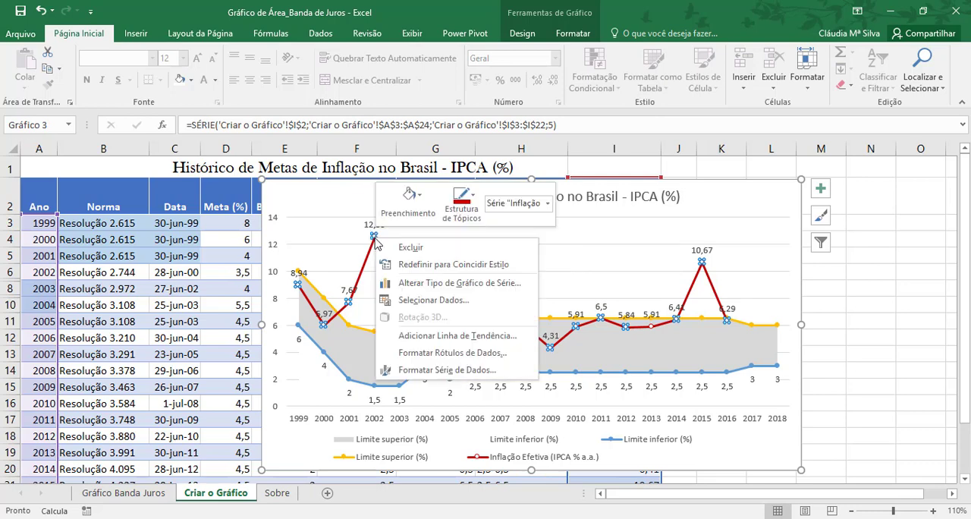
left_click(415, 371)
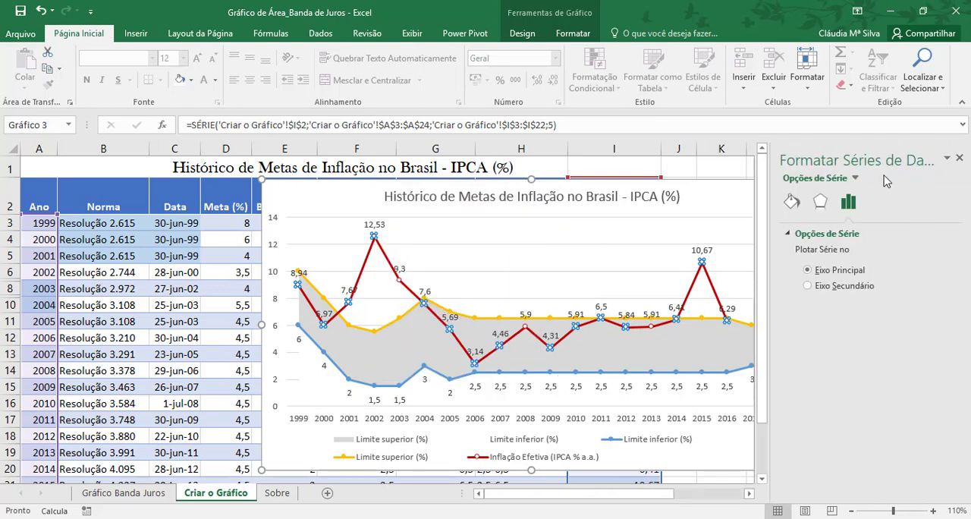
left_click(792, 203)
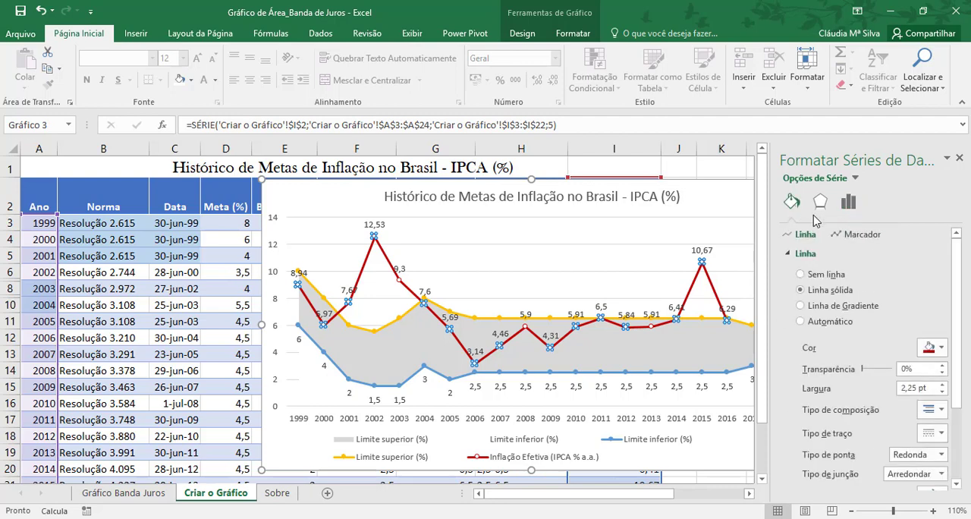
left_click(842, 238)
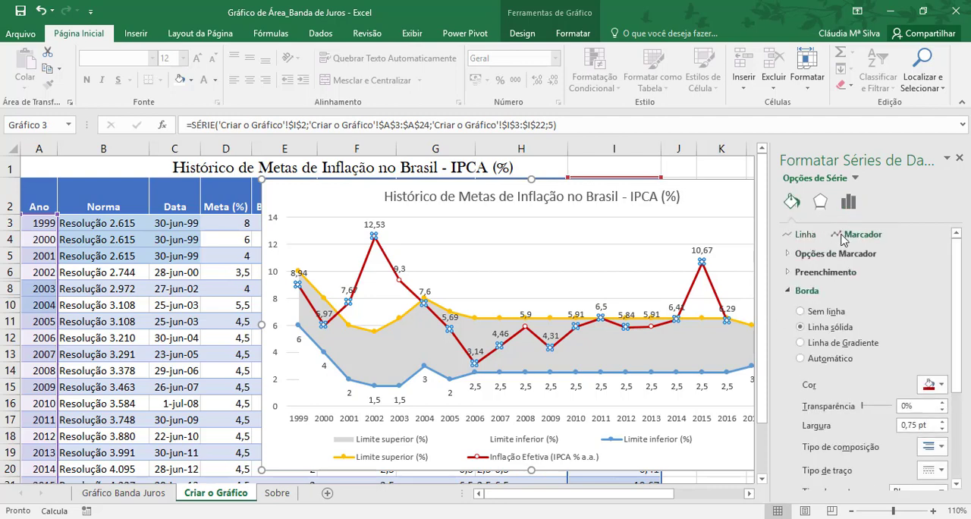
left_click(787, 255)
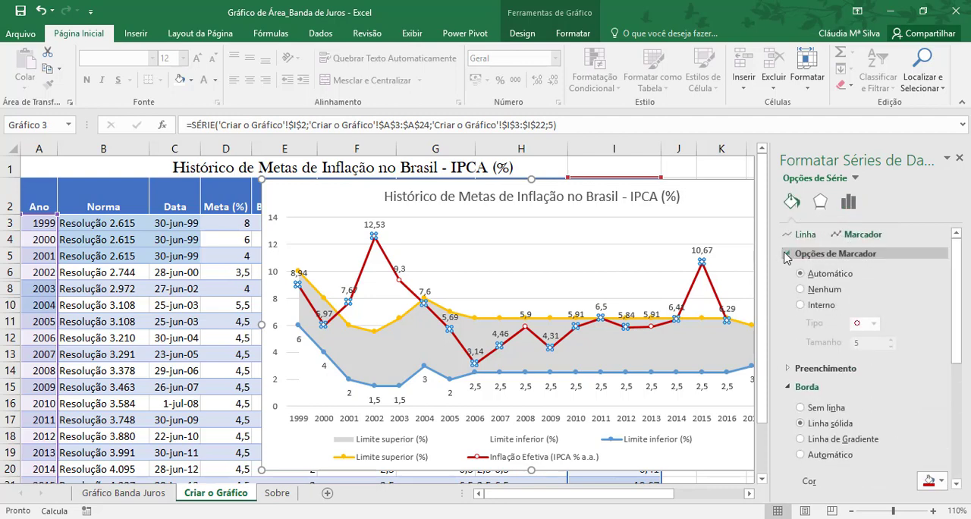
left_click(801, 306)
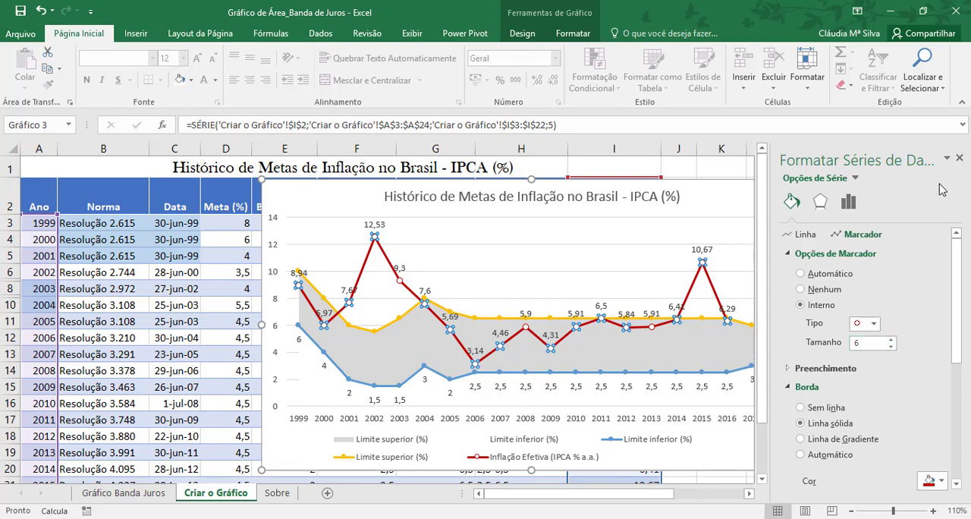
left_click(960, 158)
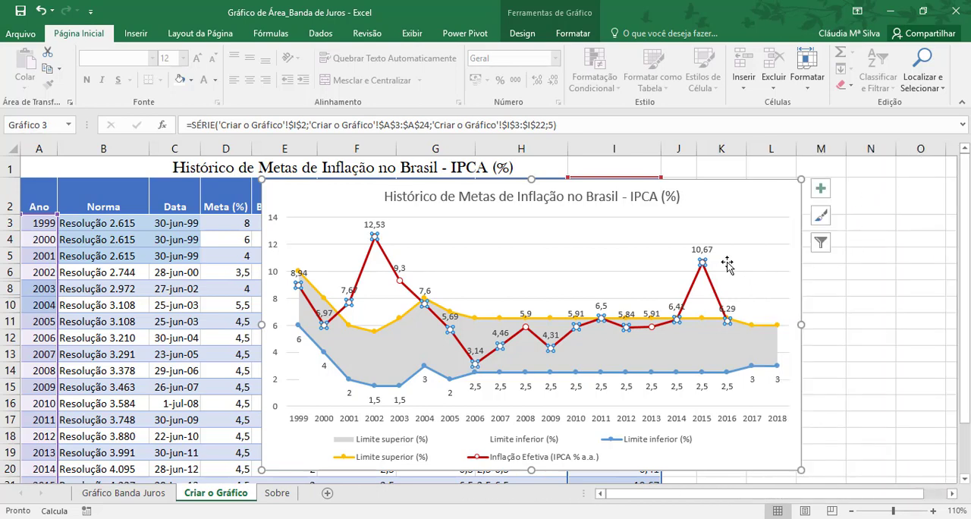
Step: Set the outline weight of the Inflação Efetiva (IPCA % a.a.) line to 1½ pt
mouse_move(705, 263)
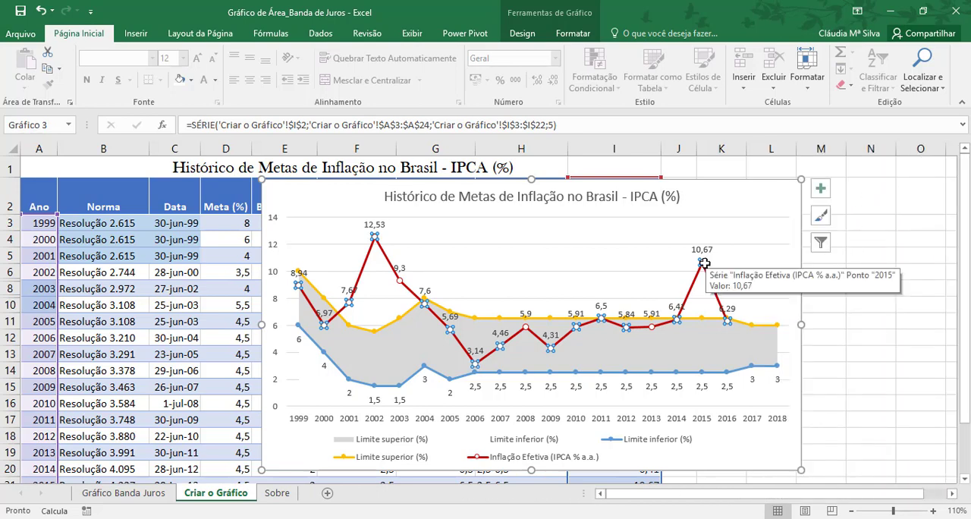
right_click(705, 263)
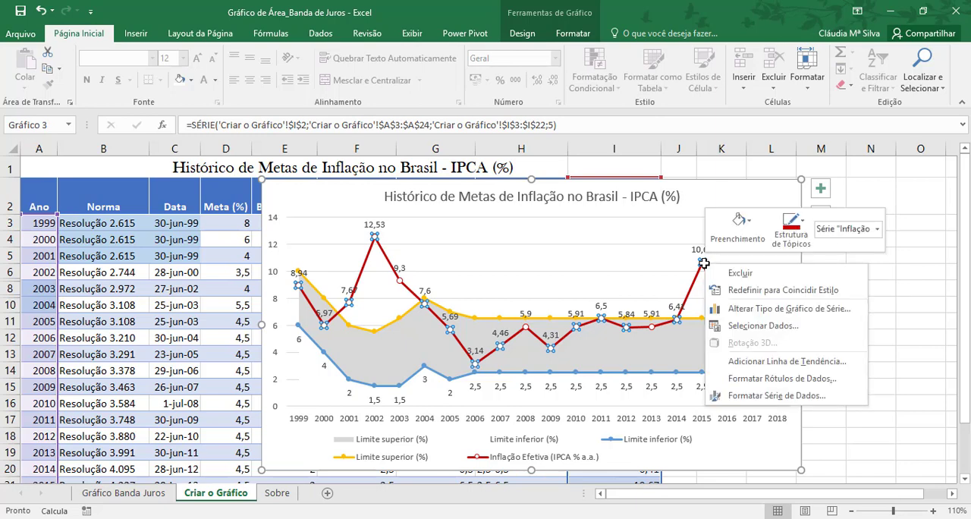
left_click(802, 244)
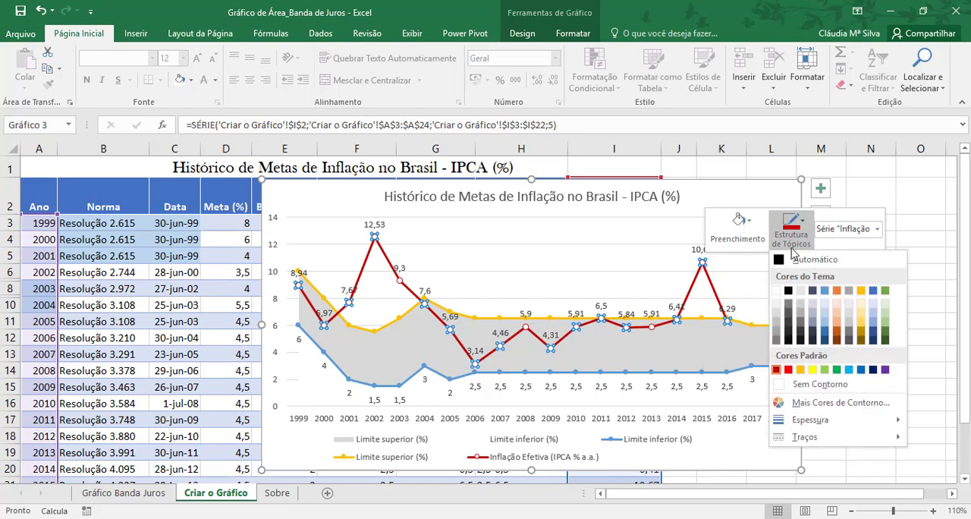
mouse_move(810, 426)
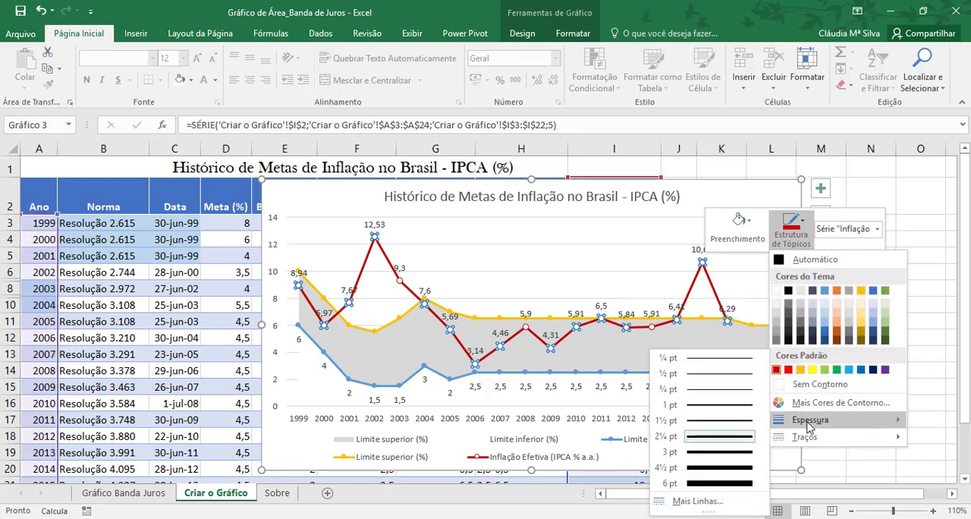
left_click(734, 420)
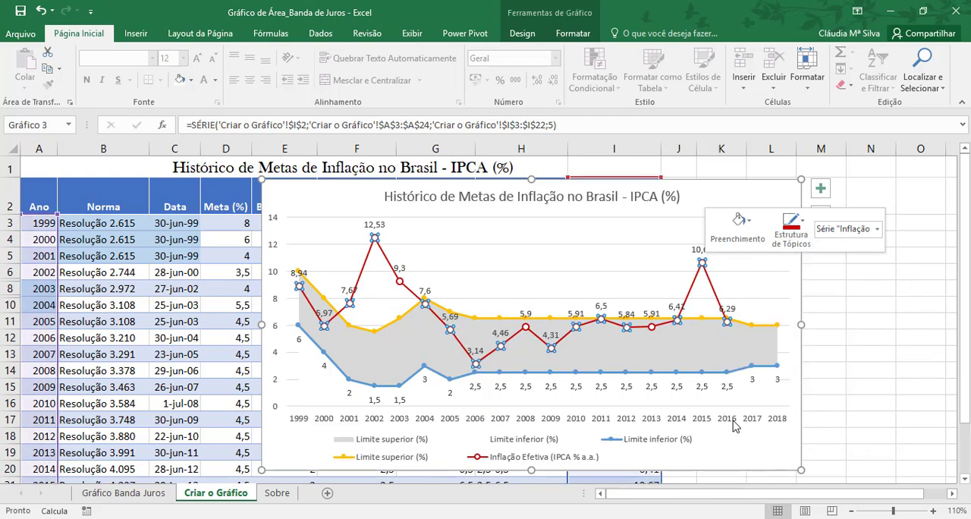
left_click(856, 338)
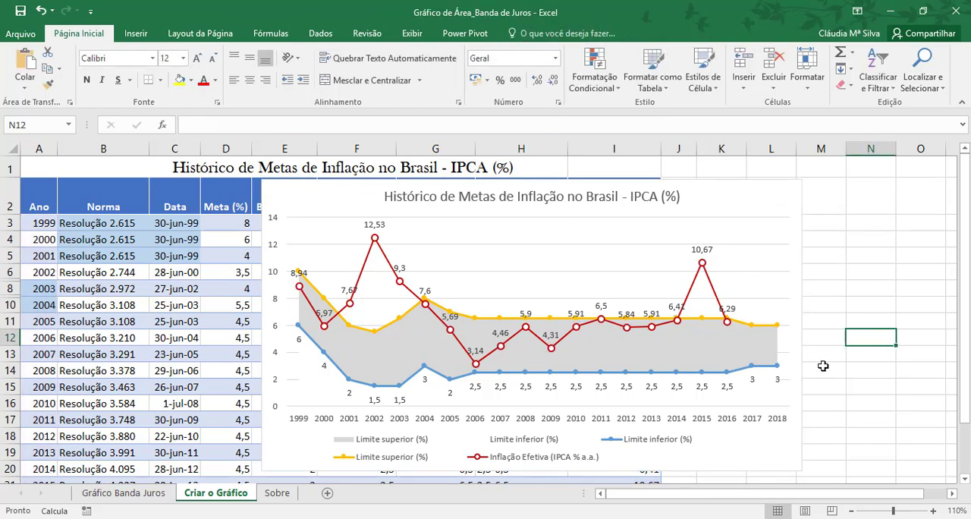
Step: Set both the marker fill and the outline of the Limite superior (%) line to a dark blue theme colour
left_click(406, 321)
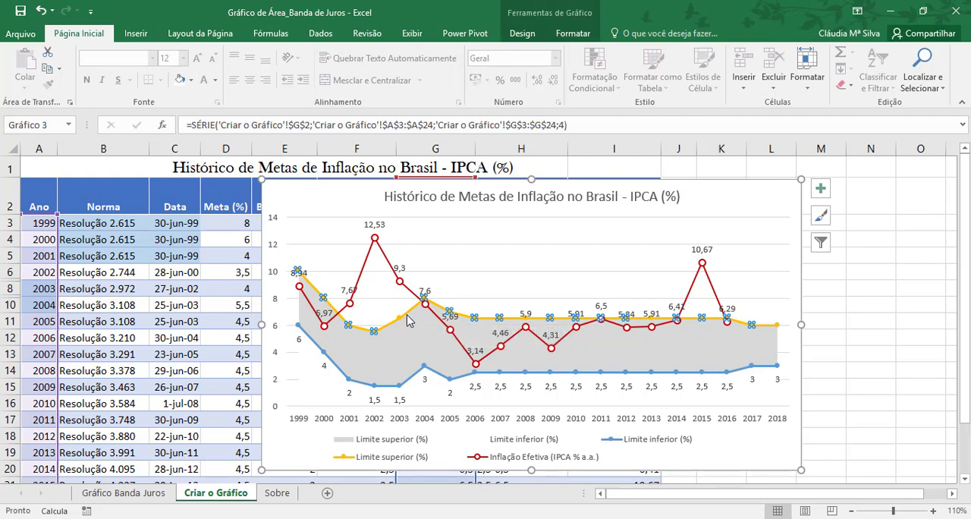
right_click(406, 319)
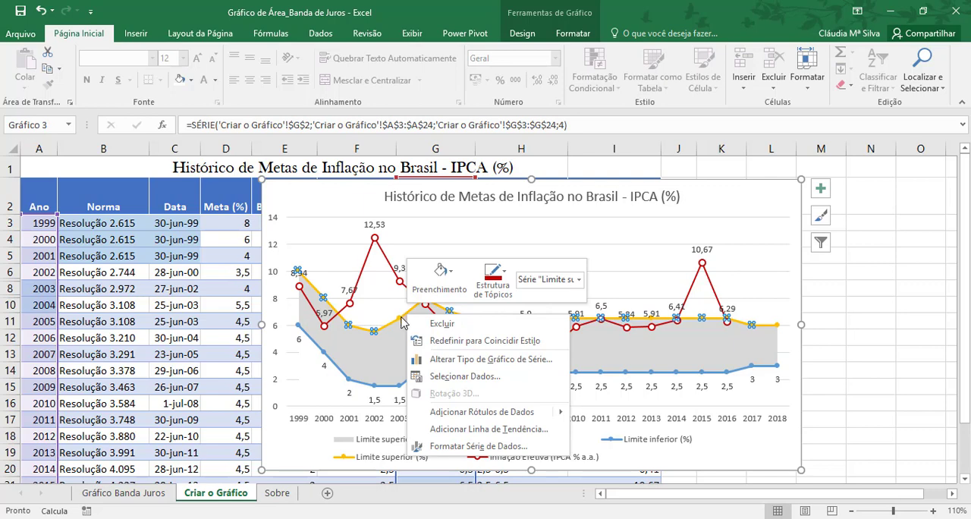
left_click(450, 280)
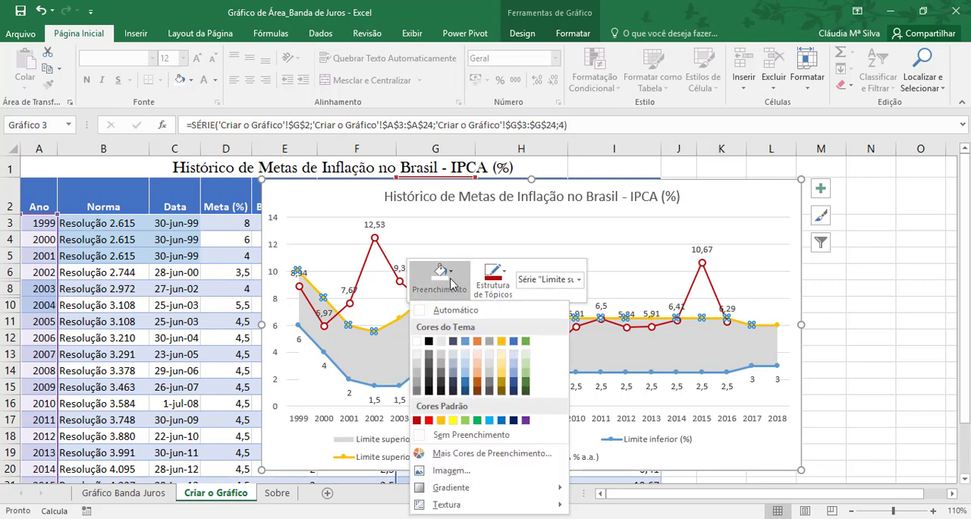
left_click(465, 390)
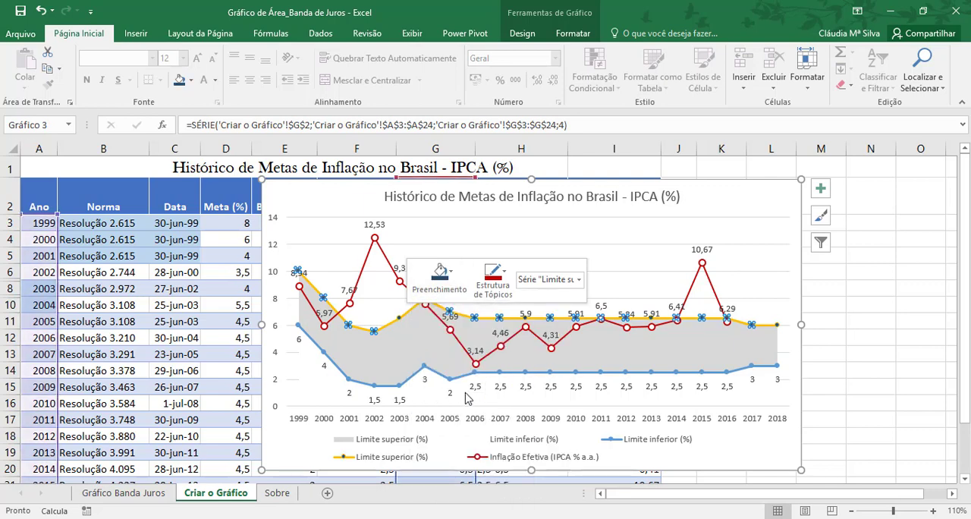
left_click(493, 279)
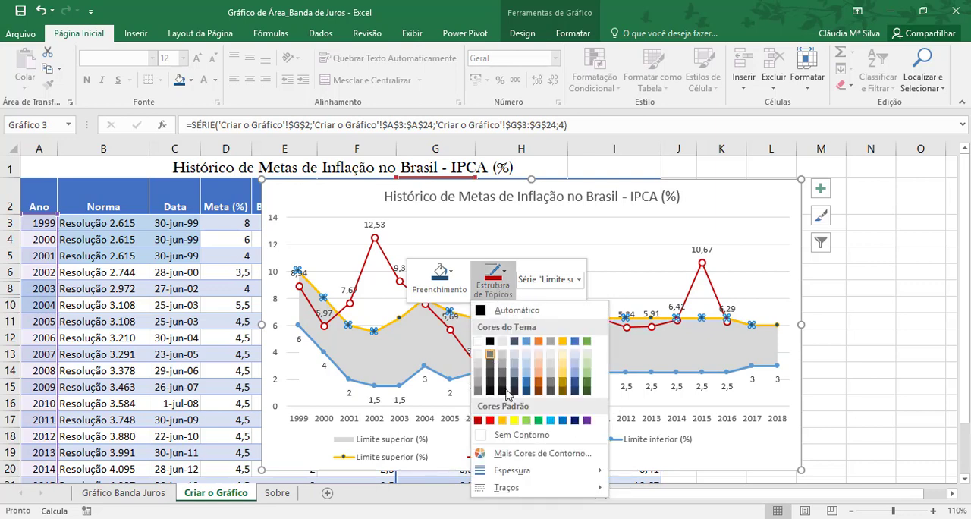
left_click(509, 391)
left_click(839, 387)
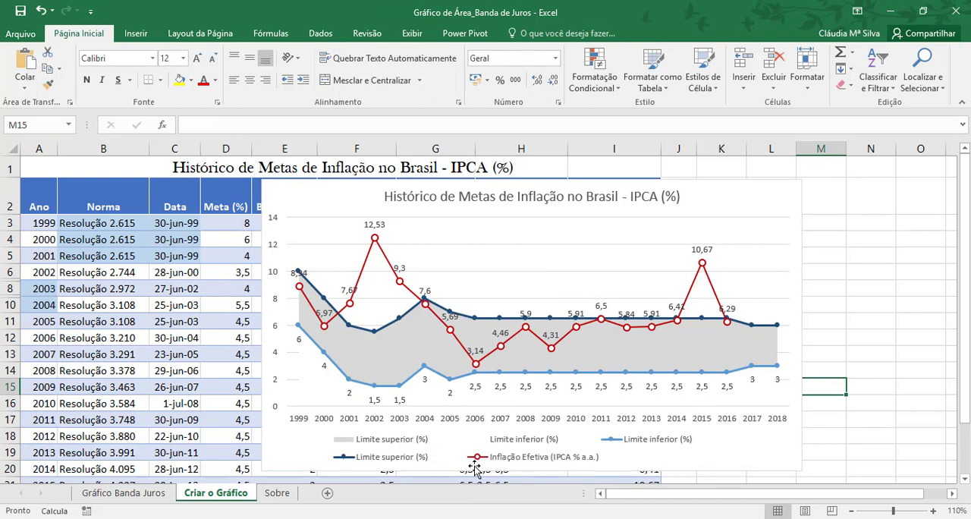
Step: Delete the area series' duplicate Limite superior (%) and Limite inferior (%) entries from the legend, and shift the chart slightly to the left
left_click(401, 446)
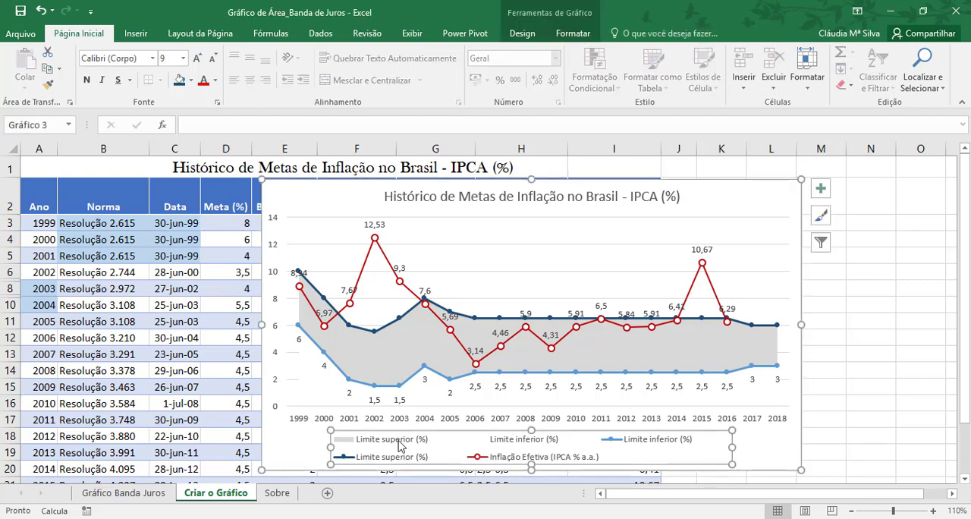
left_click(380, 446)
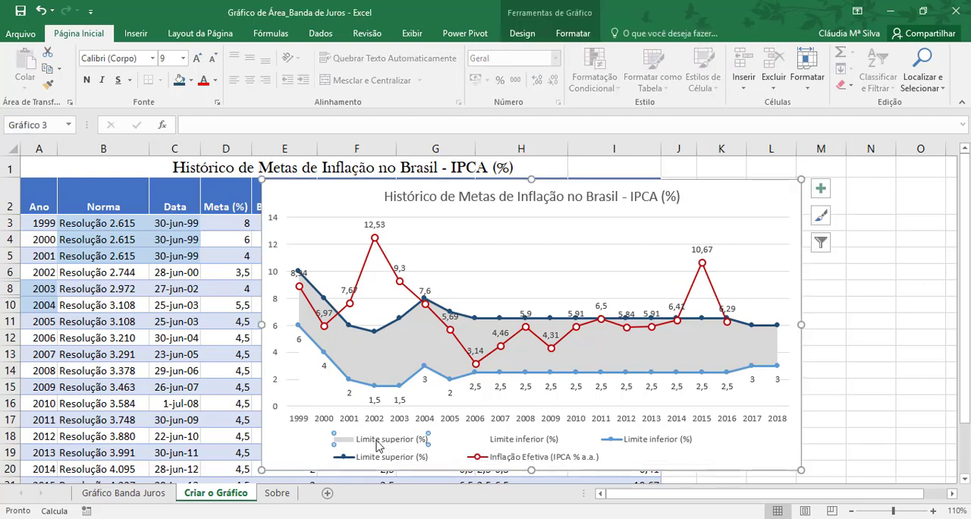
key("Delete")
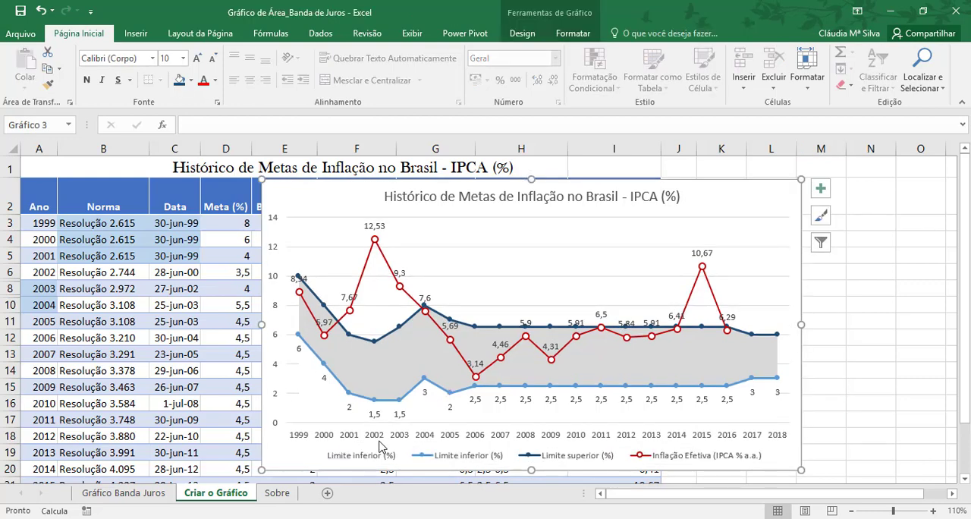
left_click(342, 461)
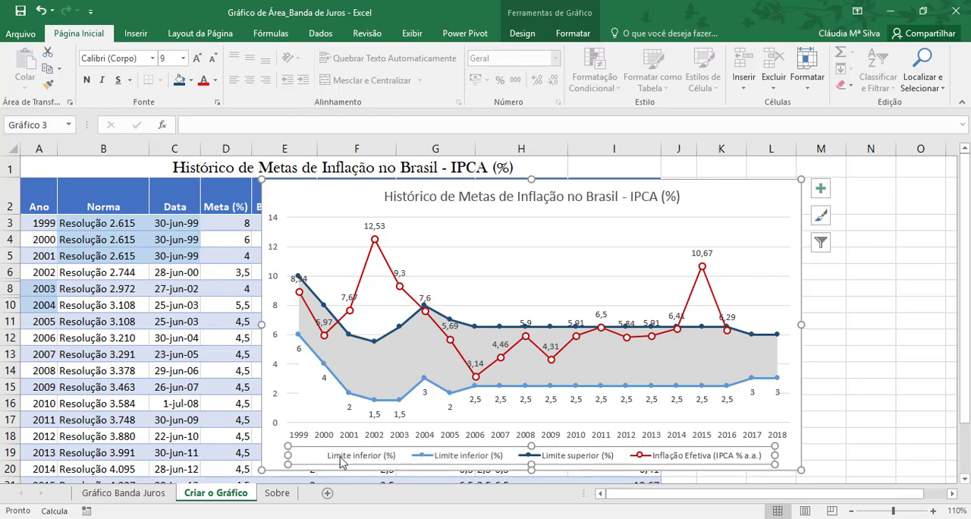
left_click(343, 461)
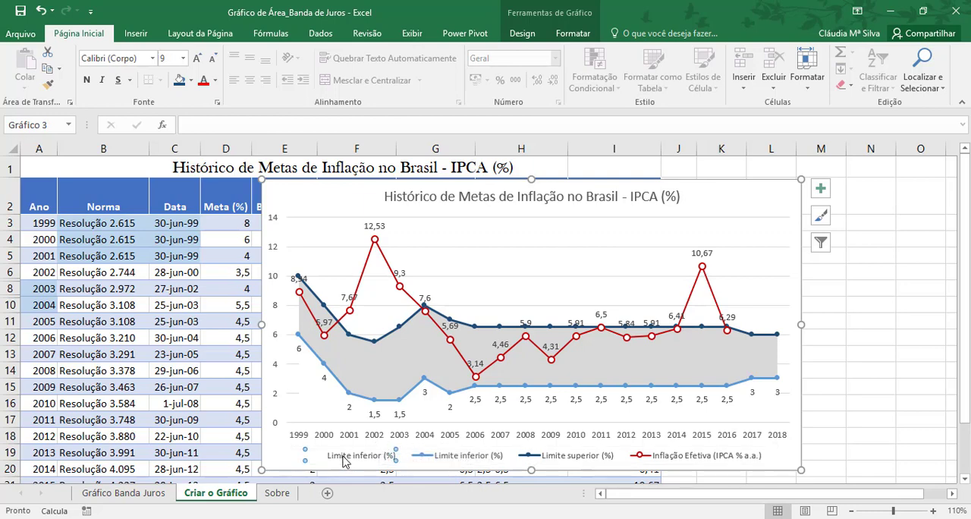
key("Delete")
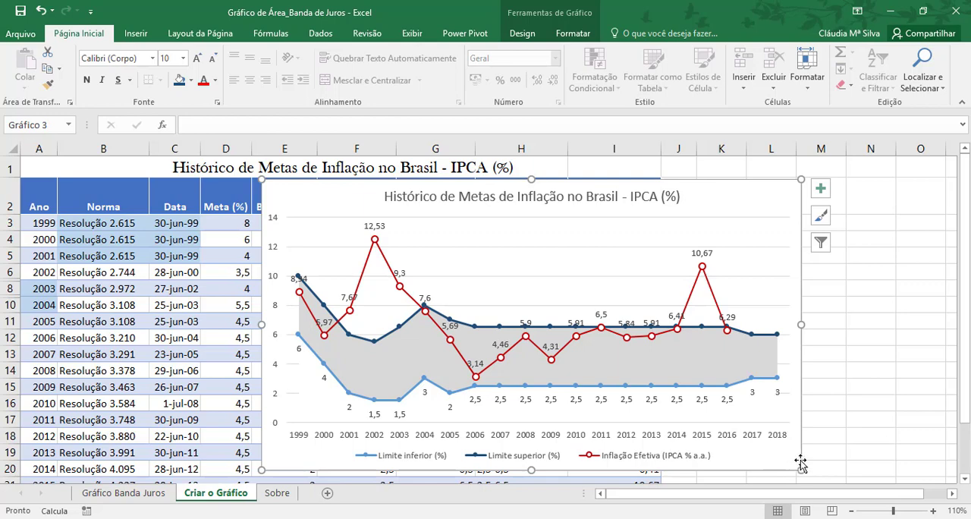
left_click(850, 440)
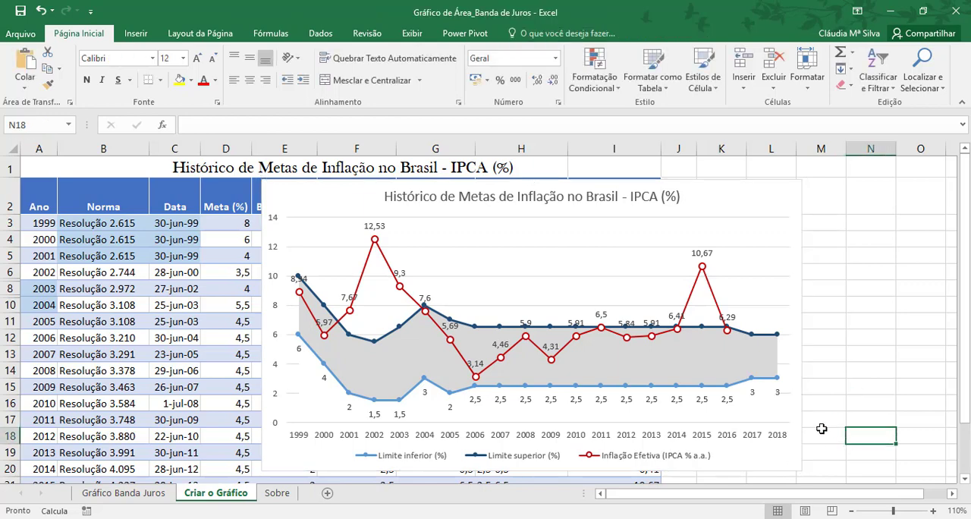
left_click_drag(740, 192, 735, 193)
left_click(859, 244)
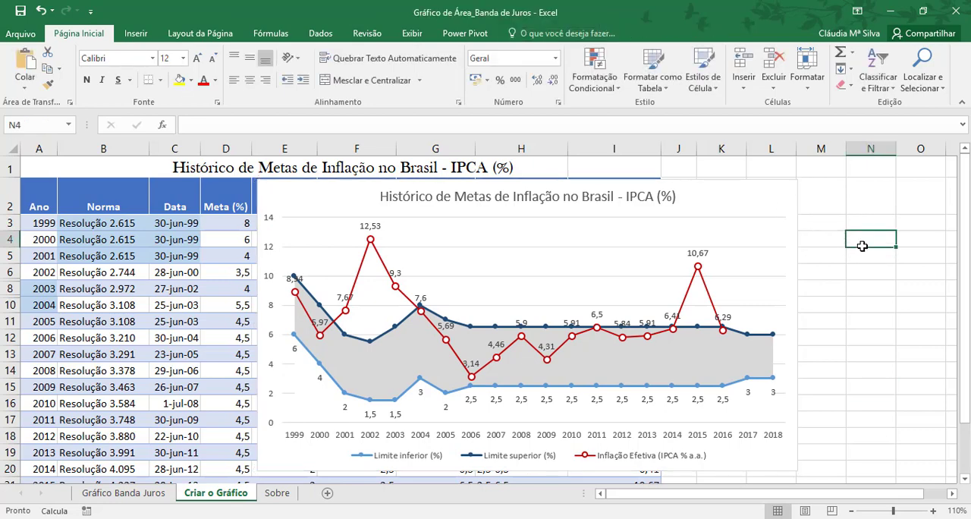